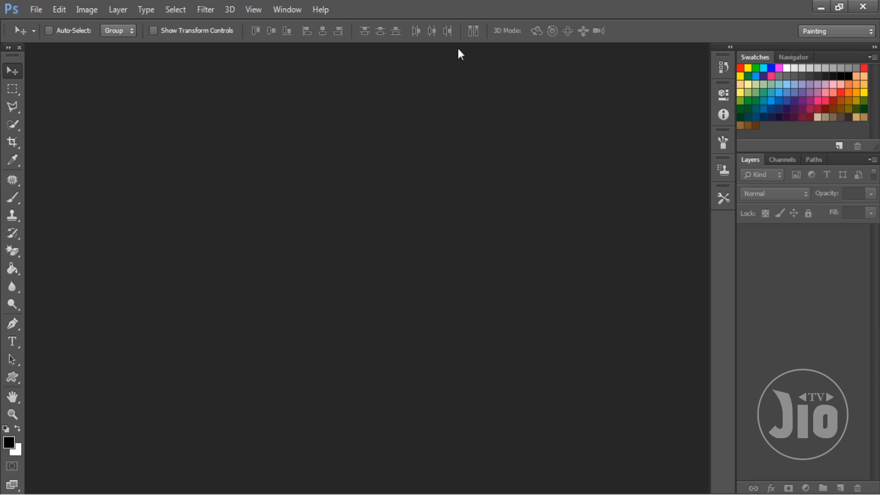
# - Start setting up a new document
pyautogui.click(36, 8)
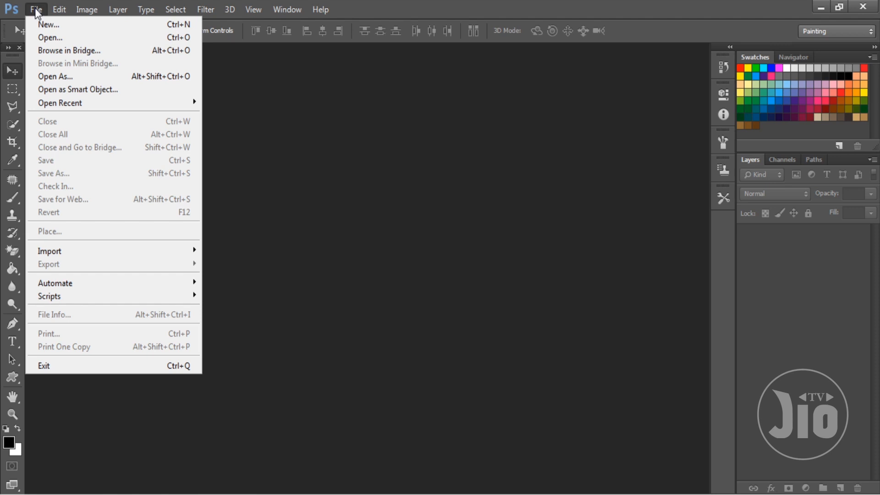
pyautogui.click(353, 18)
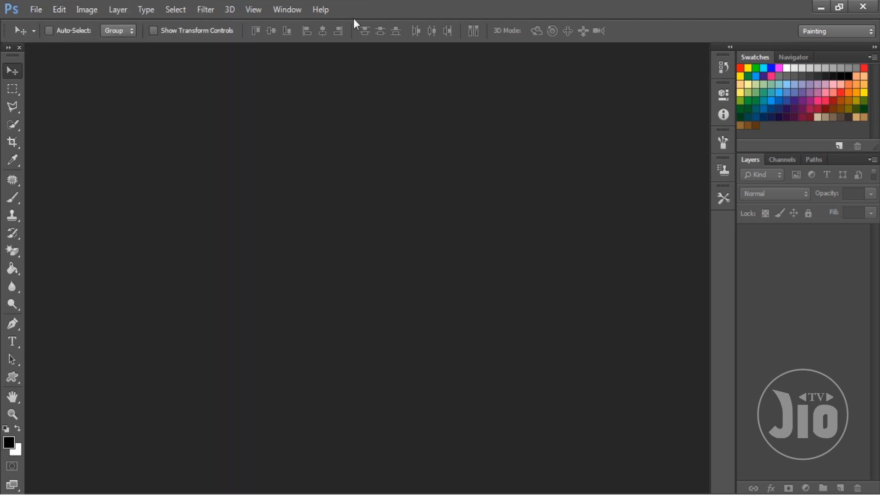
pyautogui.click(28, 12)
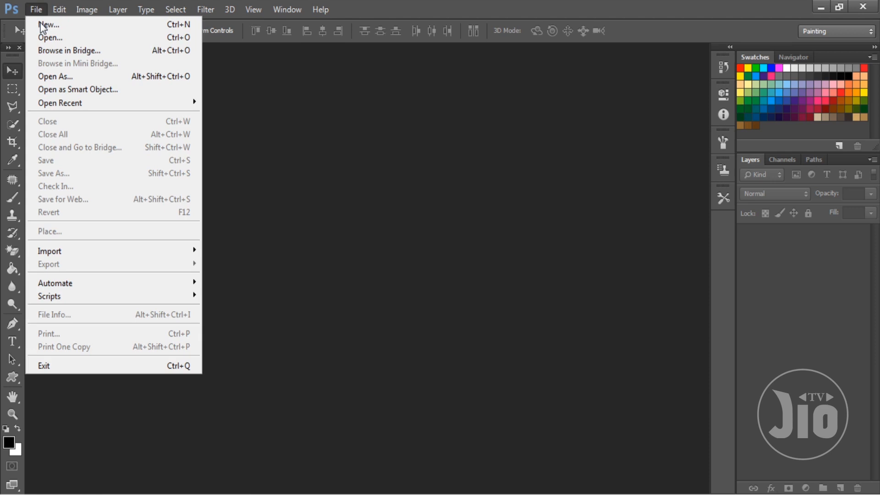
pyautogui.click(43, 25)
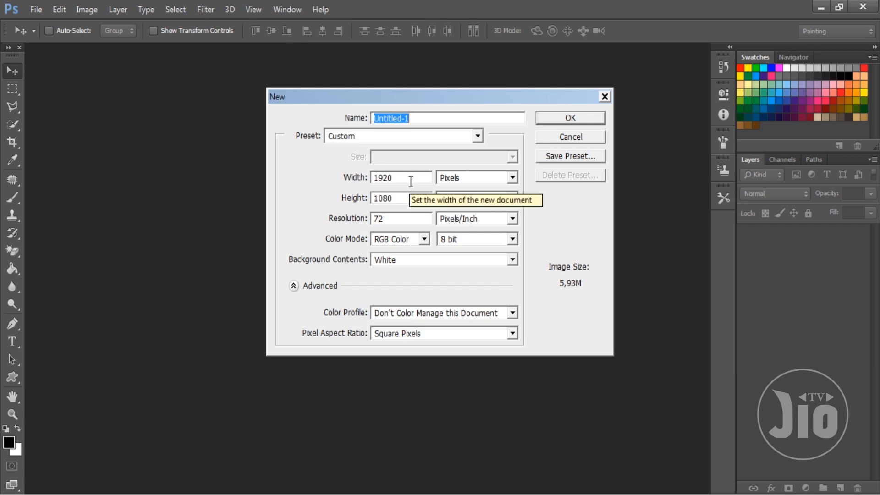
# - Set the new document's size to 1600 × 900 pixels
pyautogui.moveTo(411, 182); pyautogui.dragTo(374, 177)
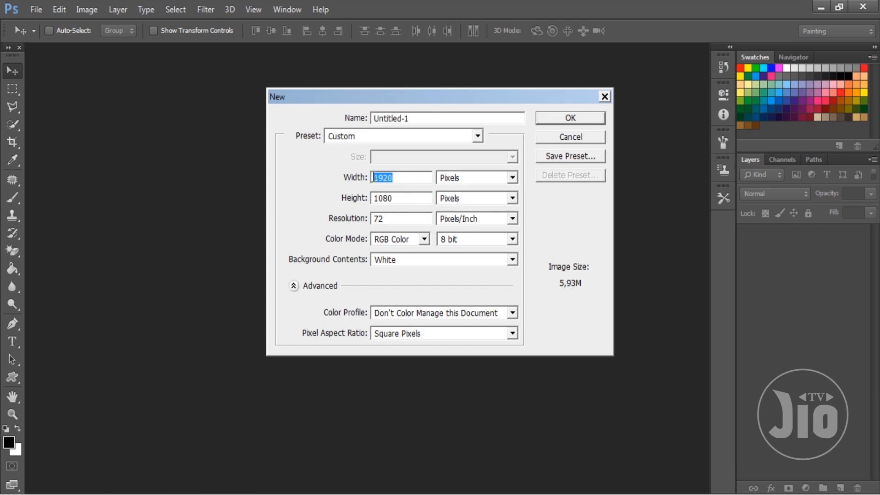
pyautogui.write('1600')
pyautogui.press('Tab')
pyautogui.write('900')
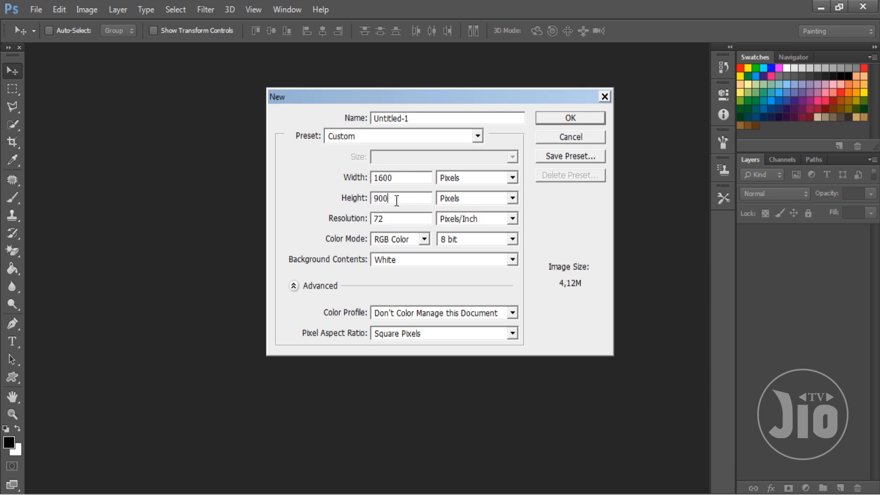
# - Set the document size to 1920 × 1080 pixels and create the blank white canvas
pyautogui.moveTo(395, 198); pyautogui.dragTo(305, 211)
pyautogui.moveTo(407, 175); pyautogui.dragTo(341, 177)
pyautogui.write('1920')
pyautogui.moveTo(401, 200); pyautogui.dragTo(328, 200)
pyautogui.write('1080')
pyautogui.click(589, 116)
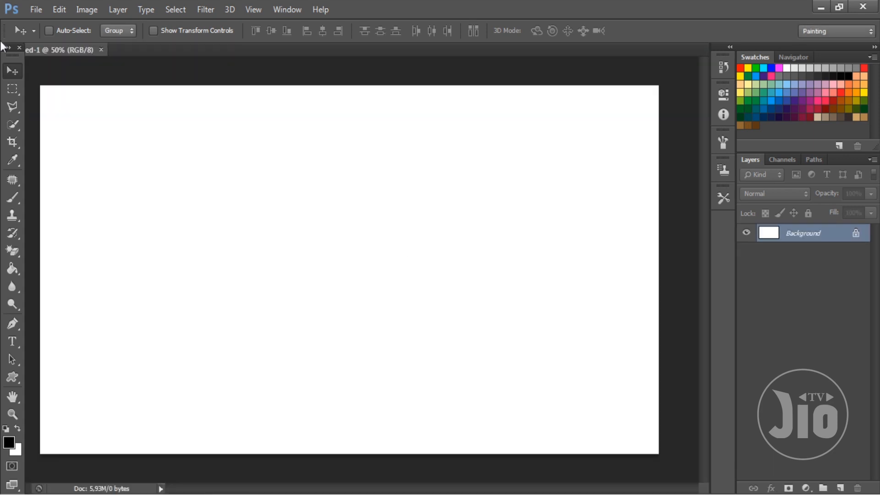
pyautogui.click(34, 7)
pyautogui.click(47, 37)
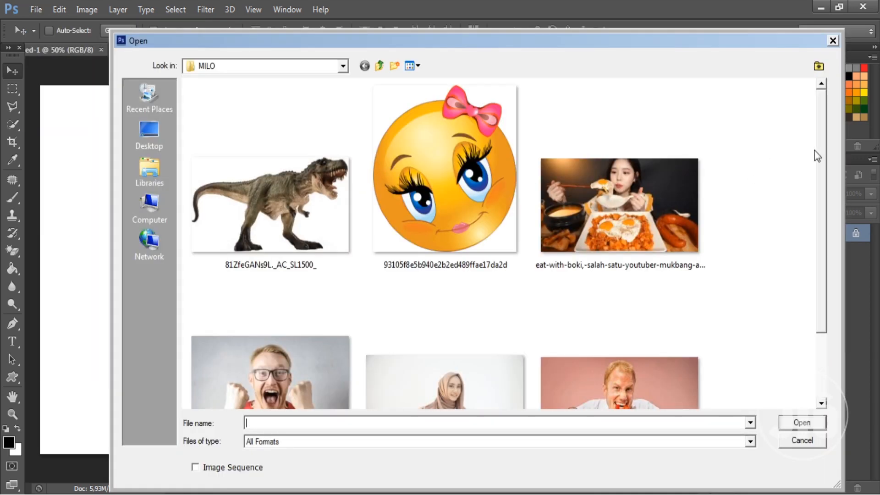
pyautogui.moveTo(820, 153); pyautogui.dragTo(821, 213)
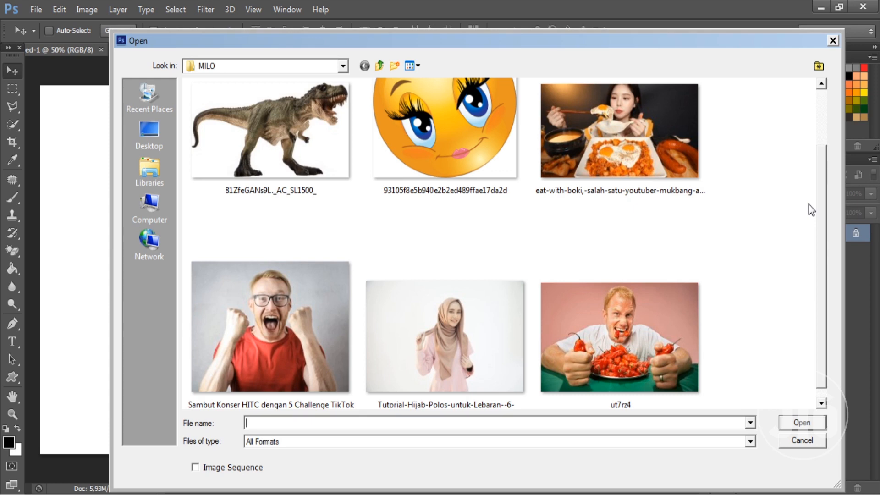
pyautogui.click(833, 42)
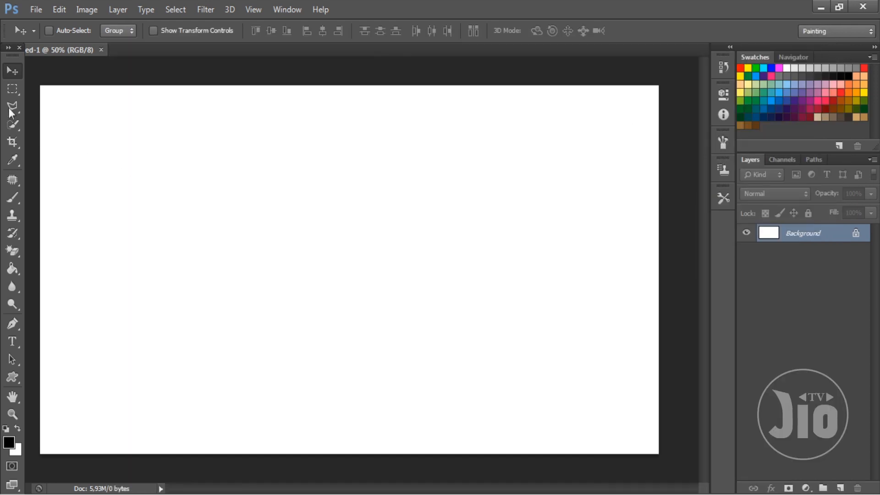
# - Open the photo Tutorial-Hijab-Polos-untuk-Lebaran--6- from the MILO folder and convert its locked background into a regular layer
pyautogui.click(37, 10)
pyautogui.click(55, 37)
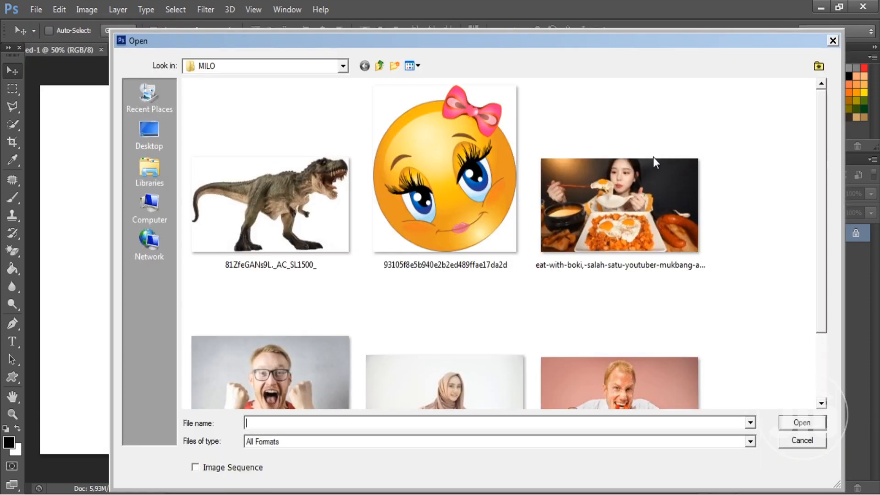
pyautogui.scroll(-3, 819, 203)
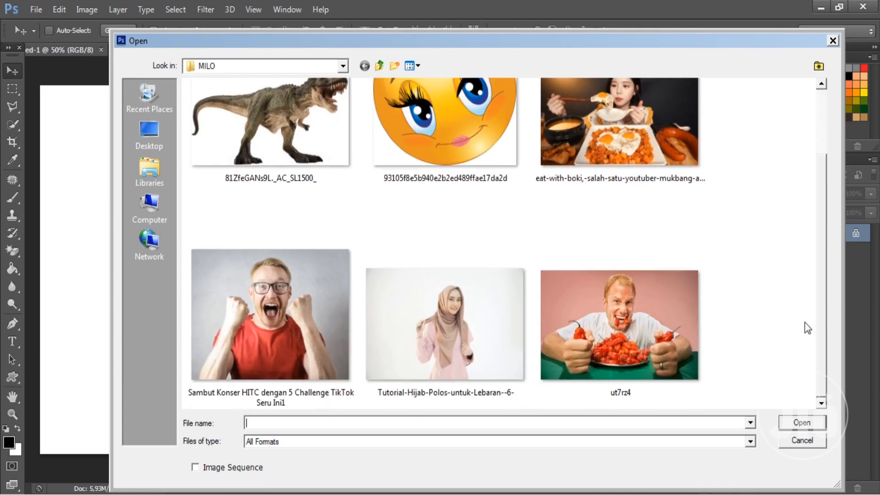
pyautogui.scroll(3, 818, 202)
pyautogui.scroll(-3, 798, 275)
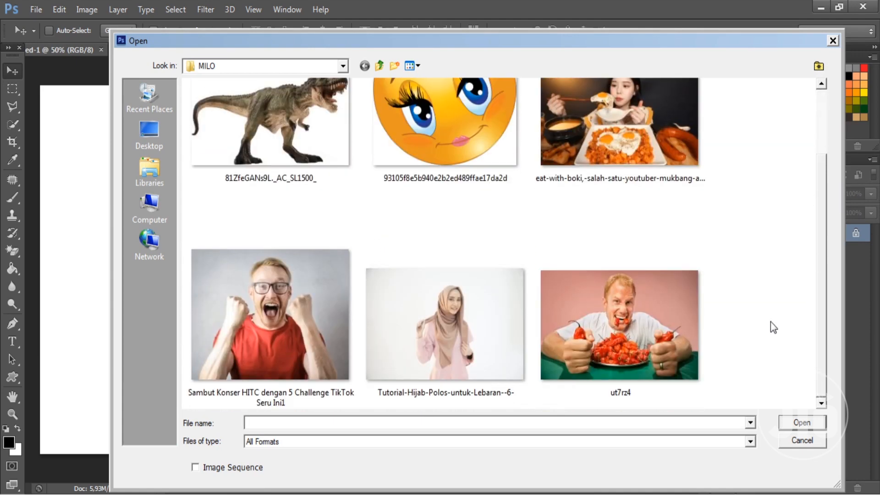
pyautogui.click(463, 325)
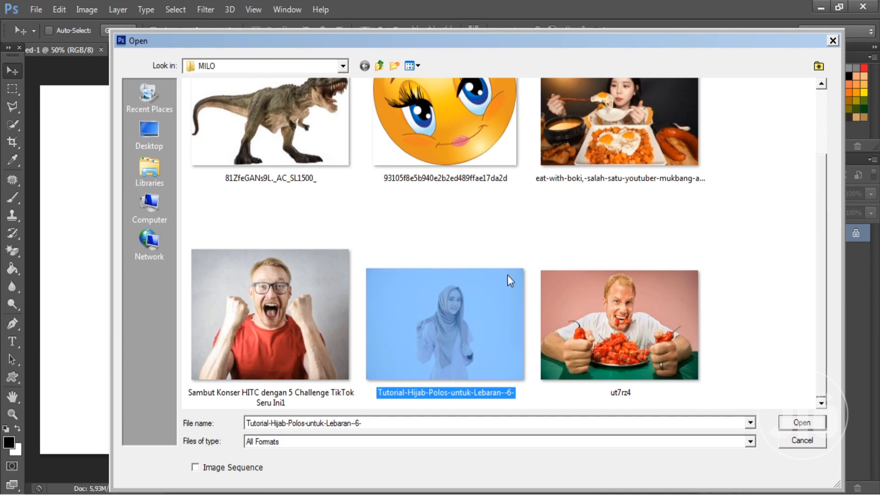
pyautogui.doubleClick(455, 327)
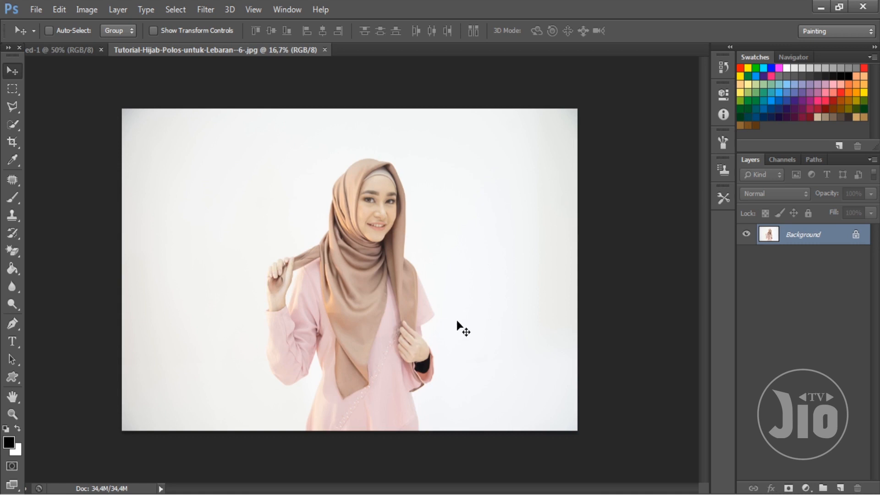
pyautogui.doubleClick(810, 245)
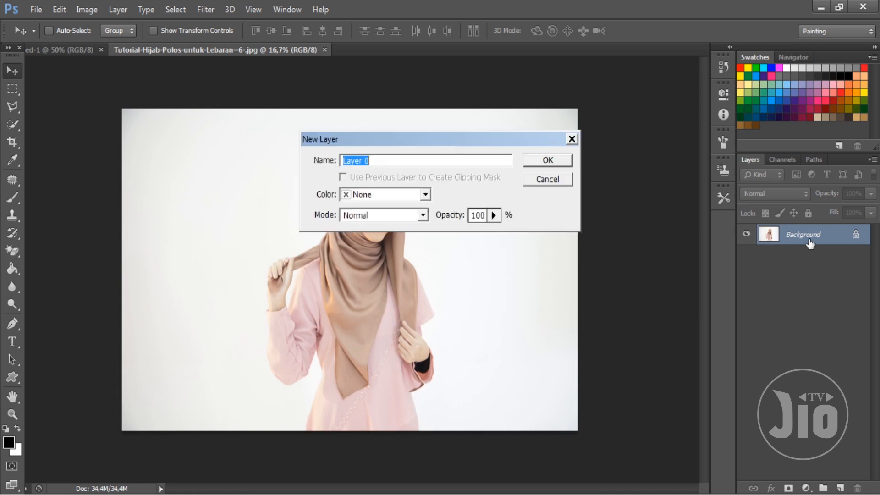
pyautogui.press('Return')
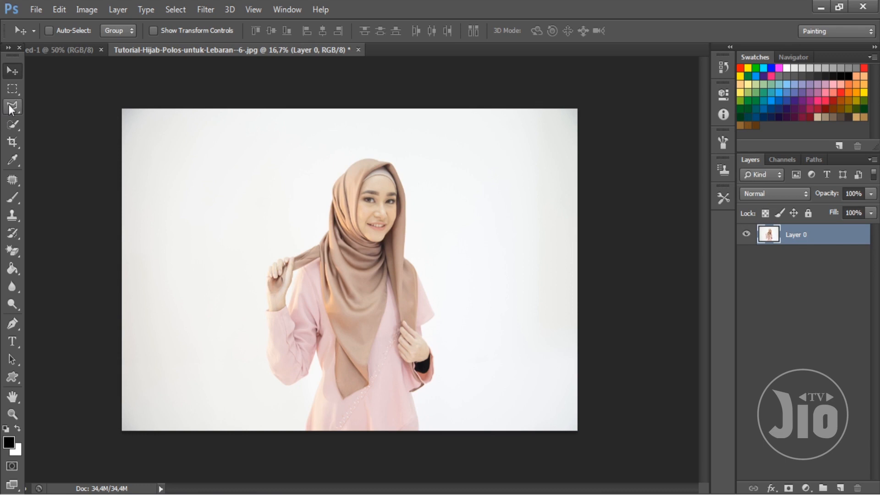
pyautogui.click(11, 107)
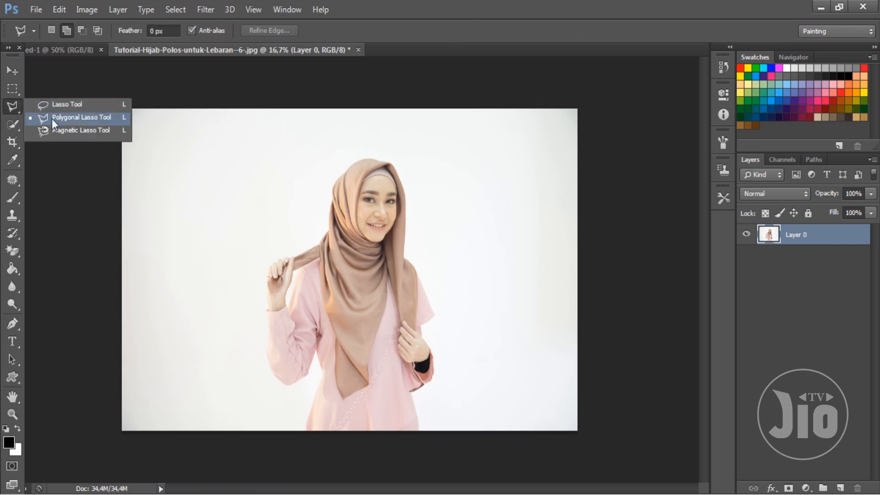
pyautogui.click(51, 119)
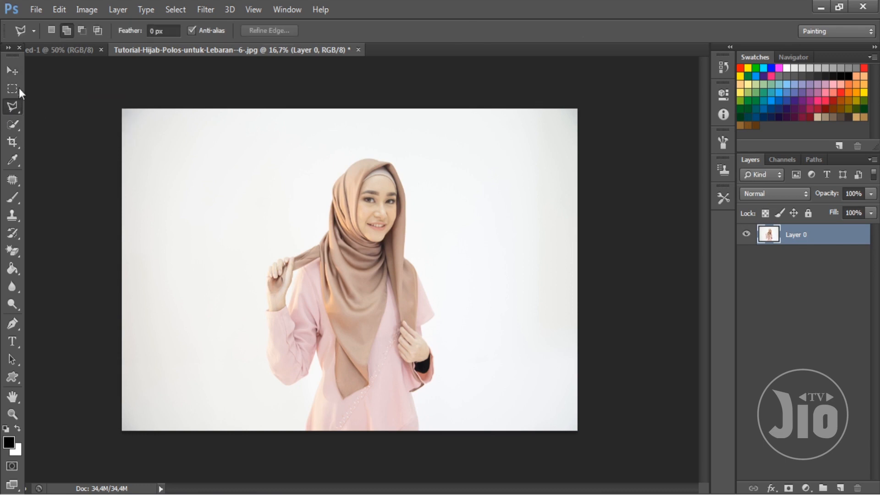
pyautogui.click(15, 126)
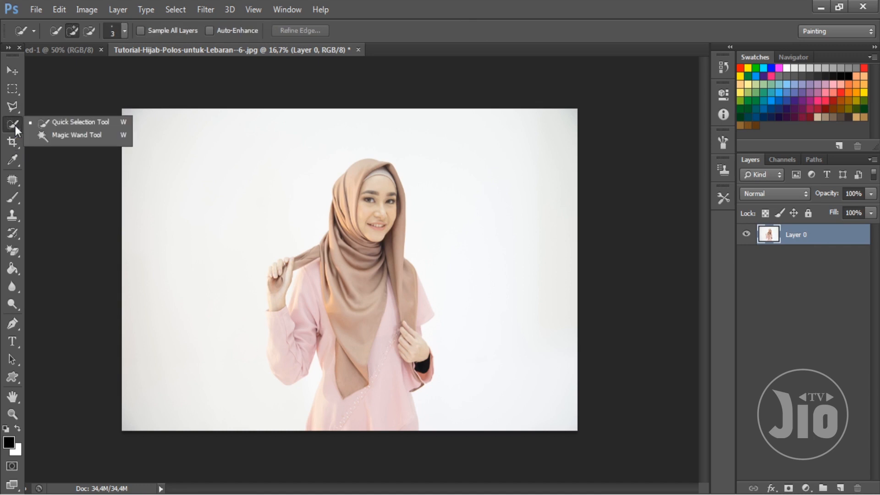
pyautogui.click(39, 126)
pyautogui.moveTo(4, 331); pyautogui.dragTo(43, 322)
# - Start a Polygonal Lasso outline of the woman at the dress's lower right edge, tracing up around the sleeve cuff to her wrist
pyautogui.moveTo(18, 109); pyautogui.dragTo(48, 117)
pyautogui.hotkey('ctrl', '+')
pyautogui.hotkey('ctrl', '+')
pyautogui.hotkey('ctrl', '+')
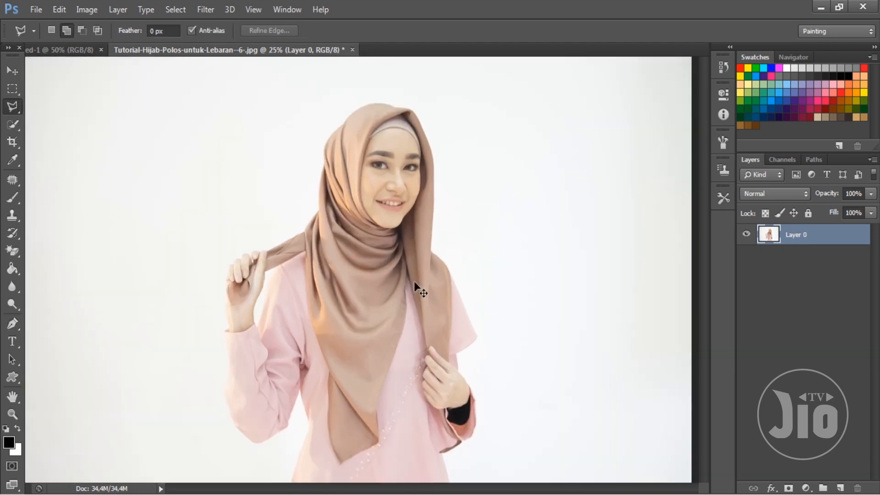
pyautogui.moveTo(476, 329); pyautogui.dragTo(341, 146)
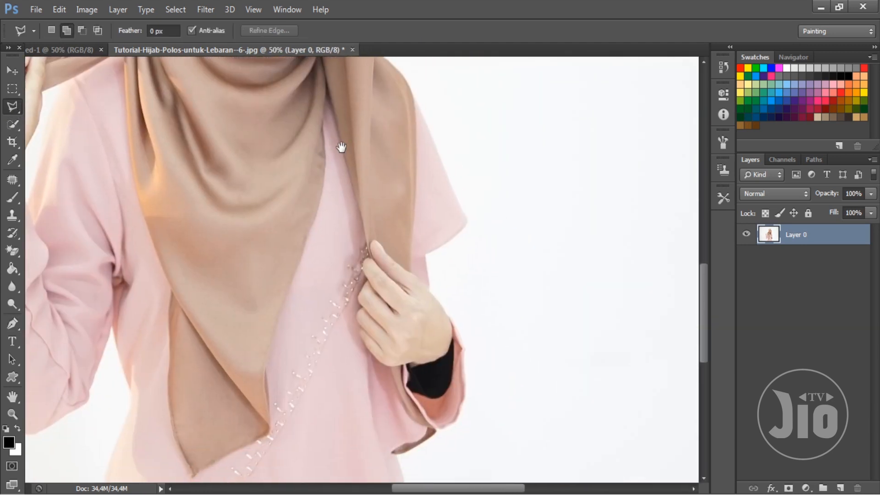
pyautogui.moveTo(14, 109); pyautogui.dragTo(46, 117)
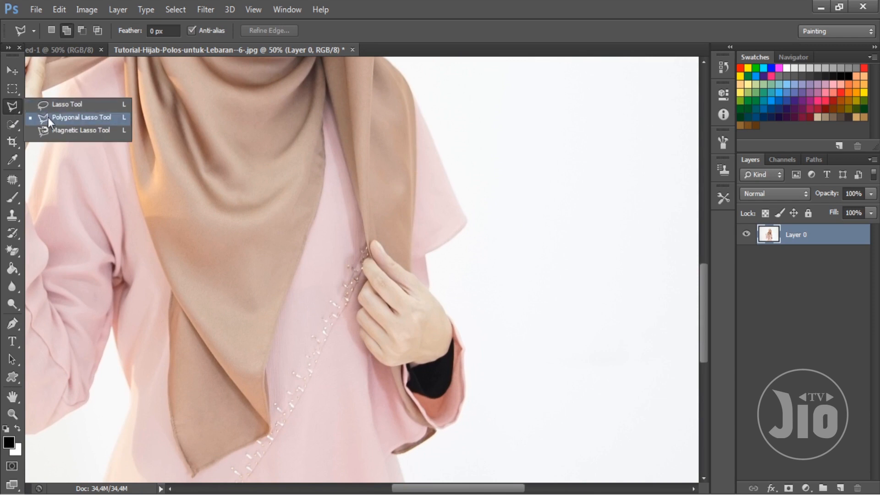
pyautogui.click(48, 117)
pyautogui.moveTo(393, 326); pyautogui.dragTo(433, 197)
pyautogui.moveTo(483, 367); pyautogui.dragTo(507, 303)
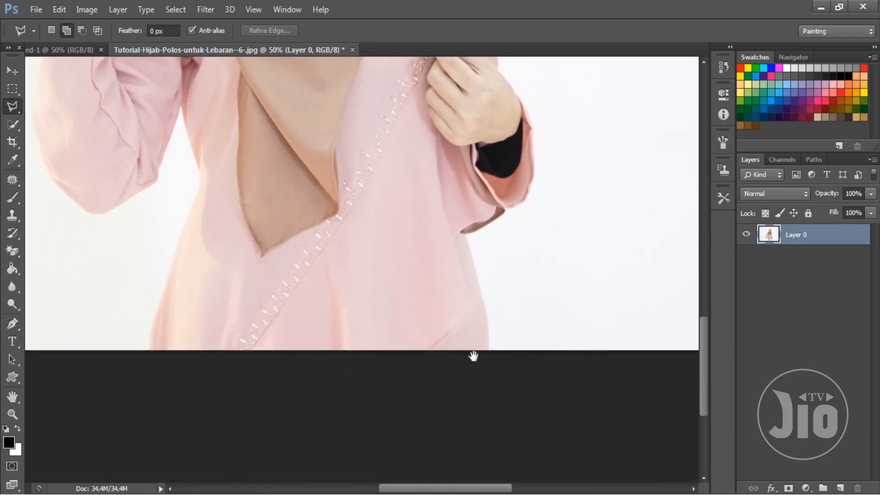
pyautogui.click(489, 350)
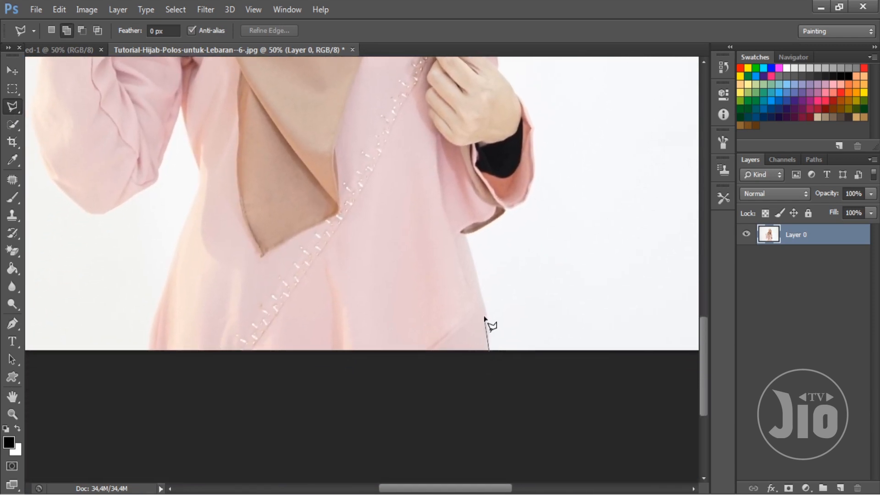
pyautogui.click(475, 266)
pyautogui.click(466, 235)
pyautogui.click(491, 221)
pyautogui.click(512, 206)
pyautogui.click(527, 191)
pyautogui.click(535, 168)
pyautogui.click(534, 137)
pyautogui.click(528, 111)
pyautogui.click(522, 97)
pyautogui.click(509, 86)
# - Continue the lasso outline along the back of her hand, the flared pink sleeve and shoulder, and up the hijab's right edge
pyautogui.moveTo(510, 13)
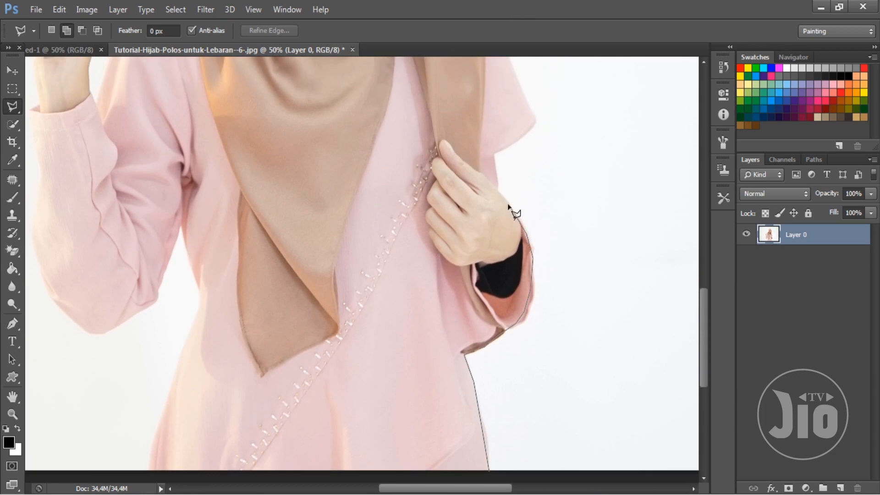
pyautogui.click(497, 190)
pyautogui.click(495, 155)
pyautogui.click(535, 125)
pyautogui.click(531, 109)
pyautogui.moveTo(527, 2)
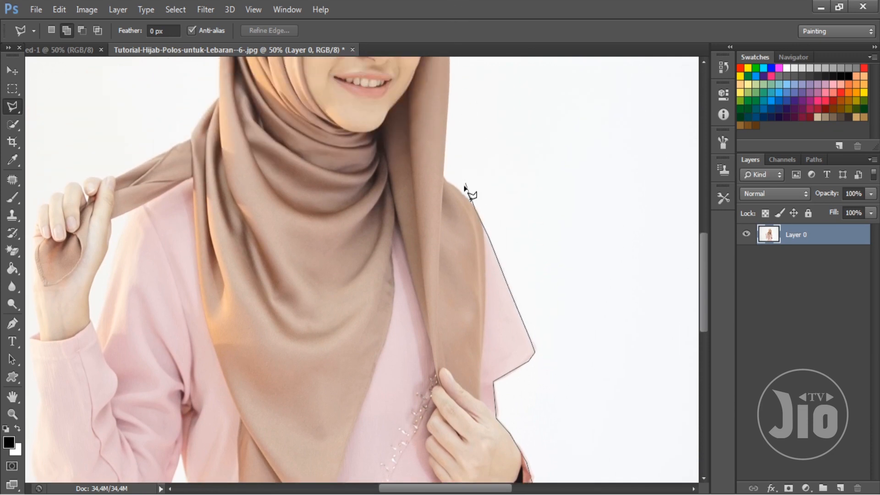
pyautogui.click(446, 182)
pyautogui.click(447, 118)
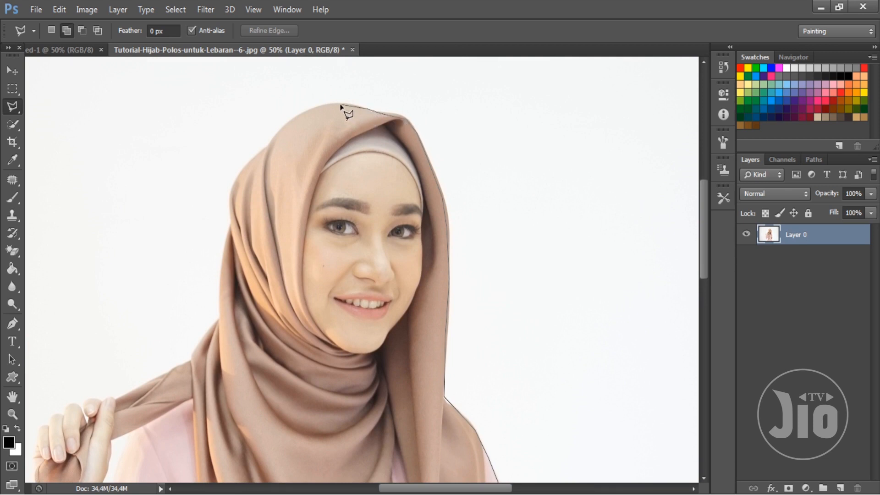
# - Trace the lasso outline over the top of the head and down the hijab's left edge to the stretched scarf end
pyautogui.click(322, 106)
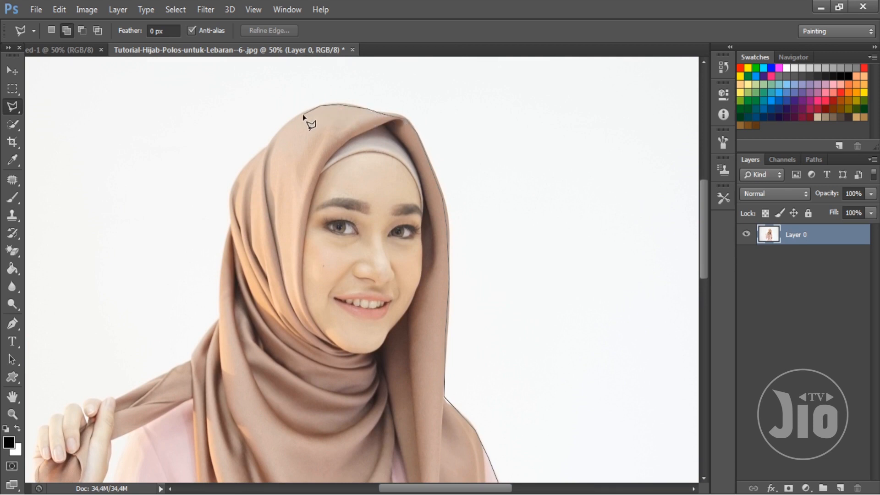
pyautogui.click(270, 147)
pyautogui.click(233, 185)
pyautogui.click(228, 224)
pyautogui.click(219, 291)
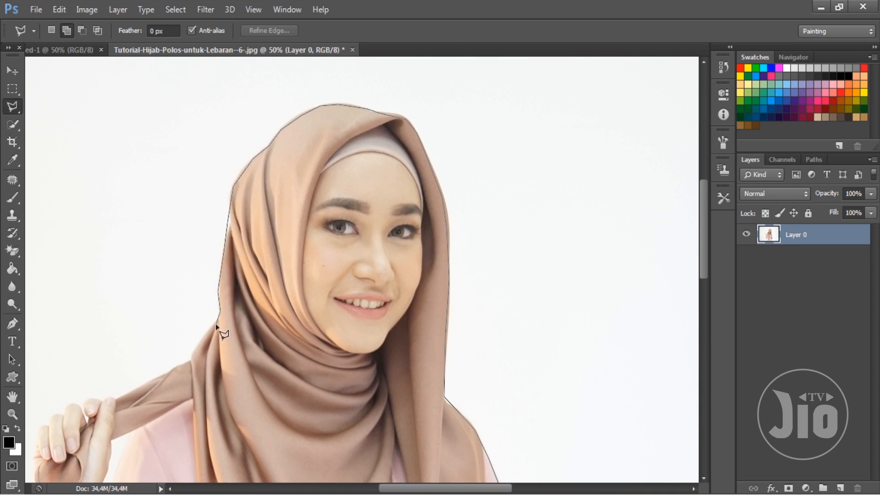
pyautogui.click(216, 325)
pyautogui.click(190, 362)
# - Extend the lasso outline along the stretched scarf end and around the raised hand to the edge of the sleeve cuff
pyautogui.moveTo(98, 402); pyautogui.dragTo(399, 175)
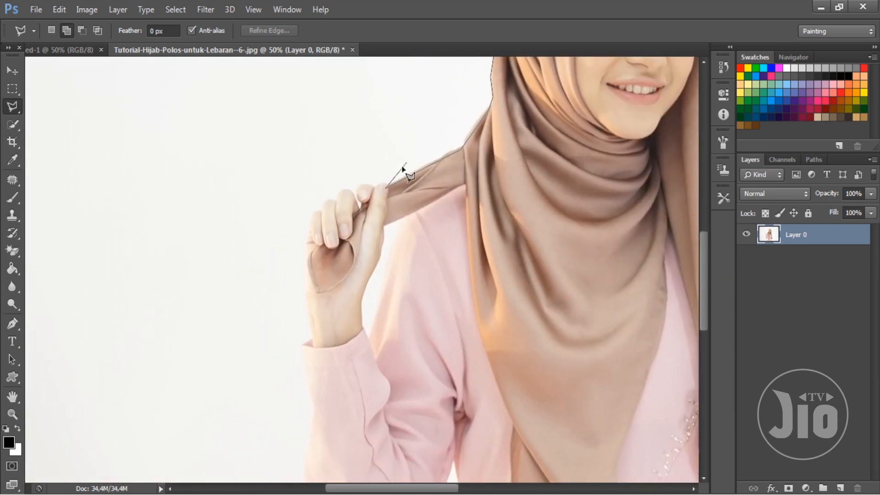
pyautogui.click(365, 183)
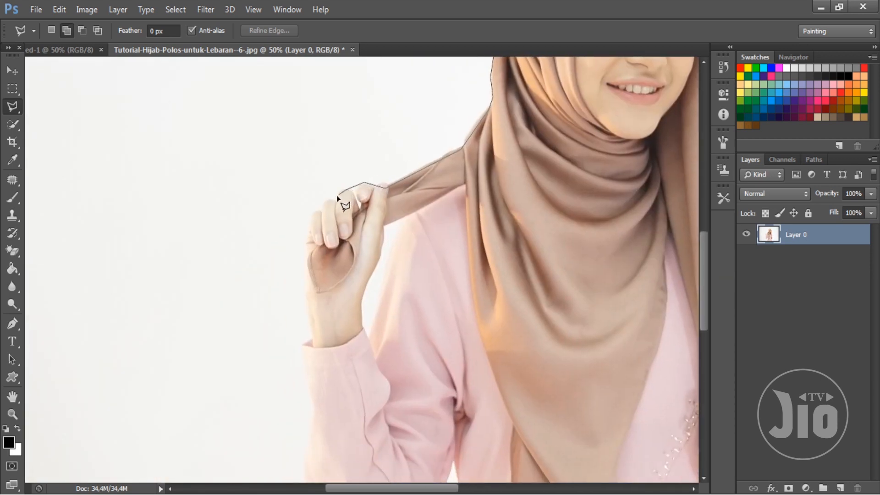
pyautogui.click(309, 228)
pyautogui.click(304, 255)
pyautogui.click(303, 276)
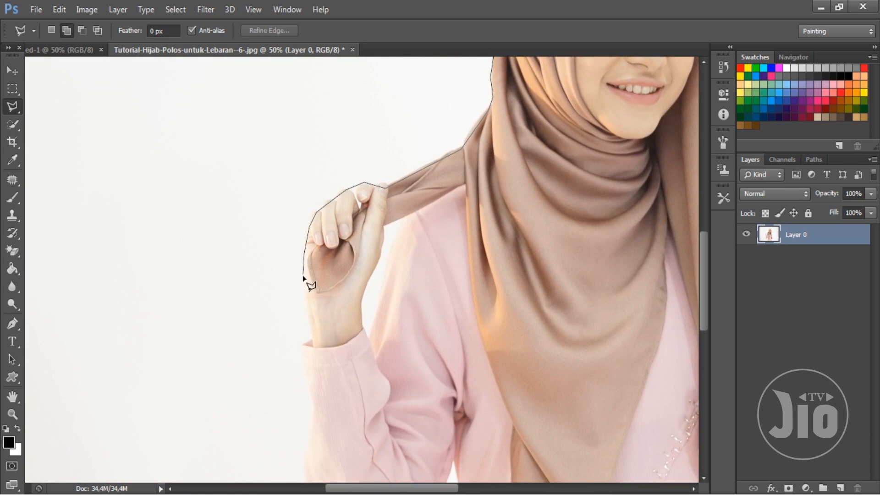
pyautogui.click(304, 306)
pyautogui.click(302, 342)
# - Extend the lasso outline down the wrist and outer sleeve, around the elbow and up to the armpit
pyautogui.press('space')
pyautogui.moveTo(326, 351); pyautogui.dragTo(289, 166)
pyautogui.click(272, 214)
pyautogui.click(266, 250)
pyautogui.click(266, 280)
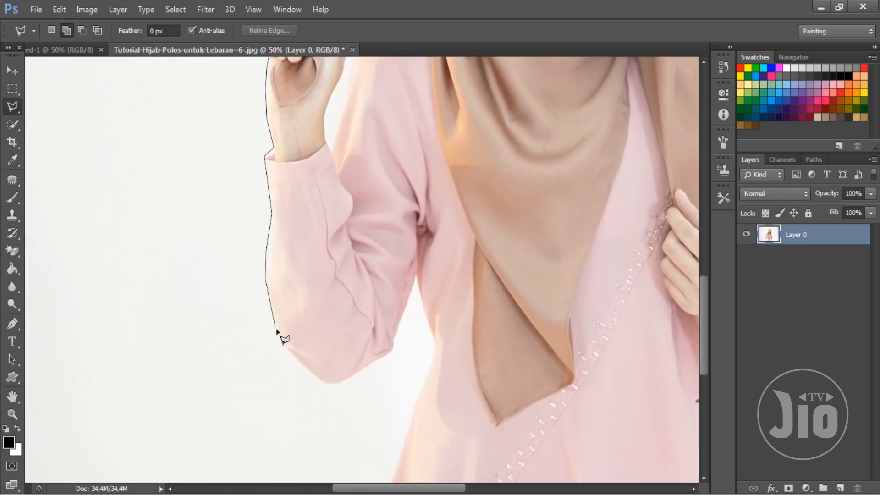
pyautogui.click(281, 333)
pyautogui.click(314, 374)
pyautogui.click(339, 376)
pyautogui.click(375, 357)
pyautogui.click(396, 334)
pyautogui.click(416, 272)
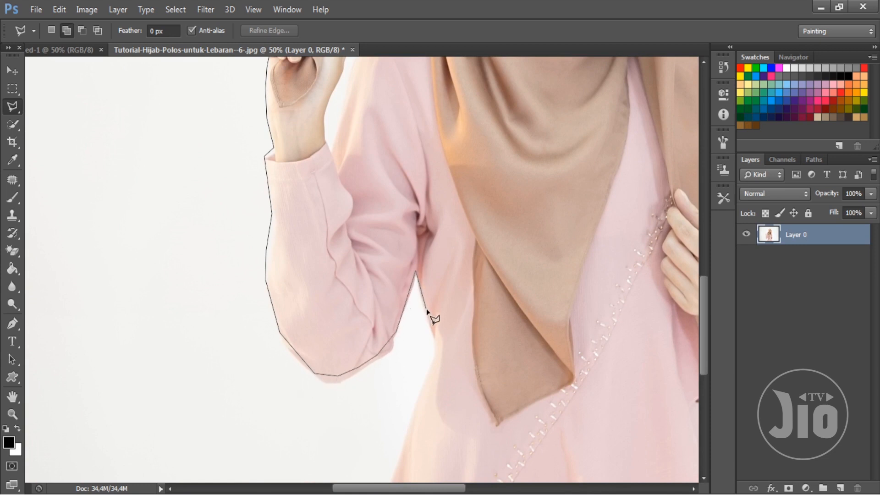
# - Trace the lasso down the dress's left side to below the photo's lower edge and close the selection
pyautogui.click(437, 342)
pyautogui.click(419, 390)
pyautogui.moveTo(444, 399); pyautogui.dragTo(423, 189)
pyautogui.click(378, 248)
pyautogui.doubleClick(363, 320)
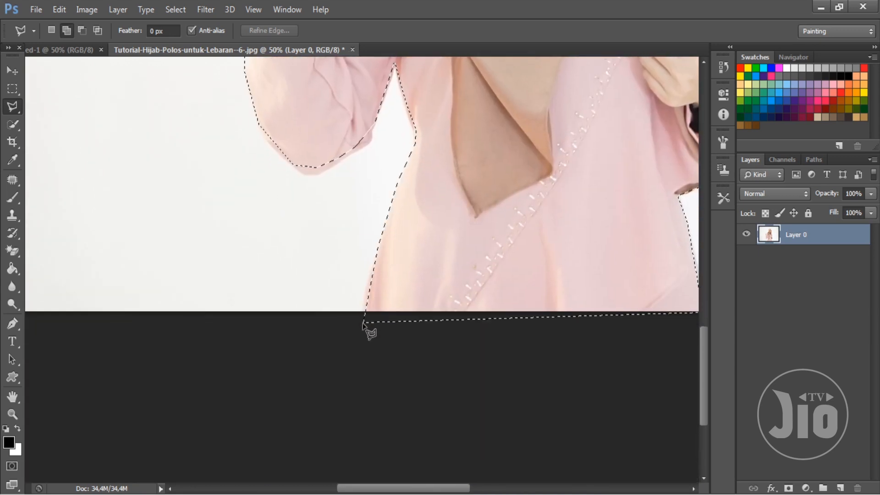
pyautogui.hotkey('ctrl', '-')
pyautogui.hotkey('ctrl', '-')
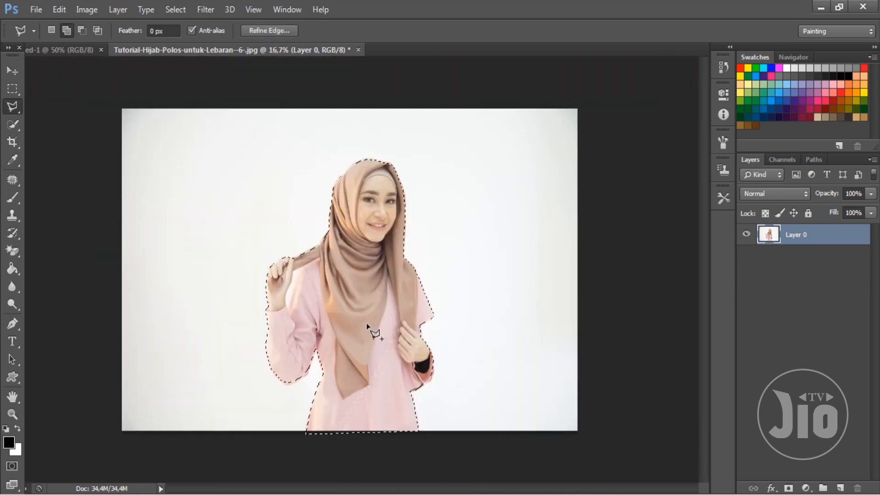
# - Copy the selected woman and paste the cutout into the blank document as a new layer
pyautogui.click(12, 71)
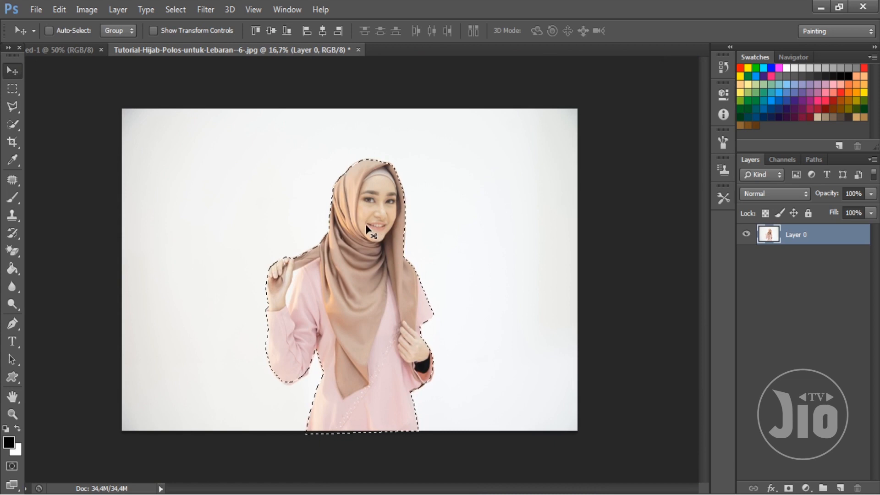
pyautogui.click(78, 48)
pyautogui.hotkey('ctrl', 'v')
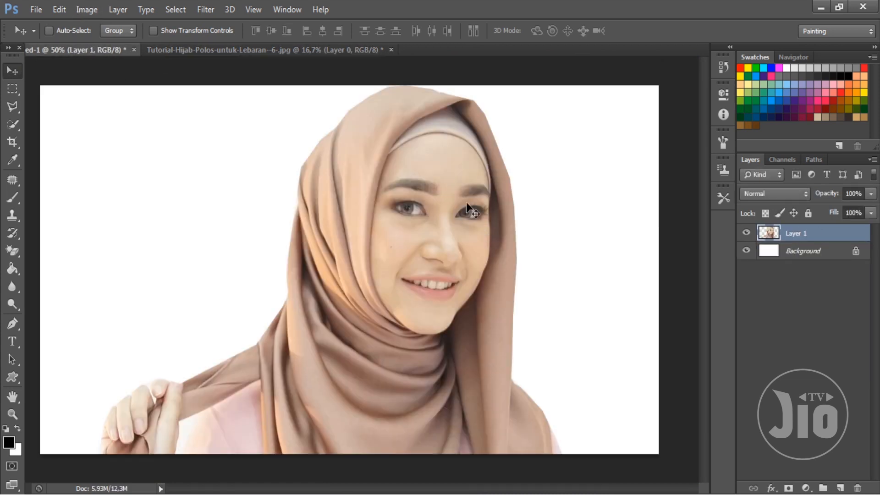
# - Scale the woman's cutout to about 46.5% and place it at the left side of the canvas
pyautogui.hotkey('ctrl', 't')
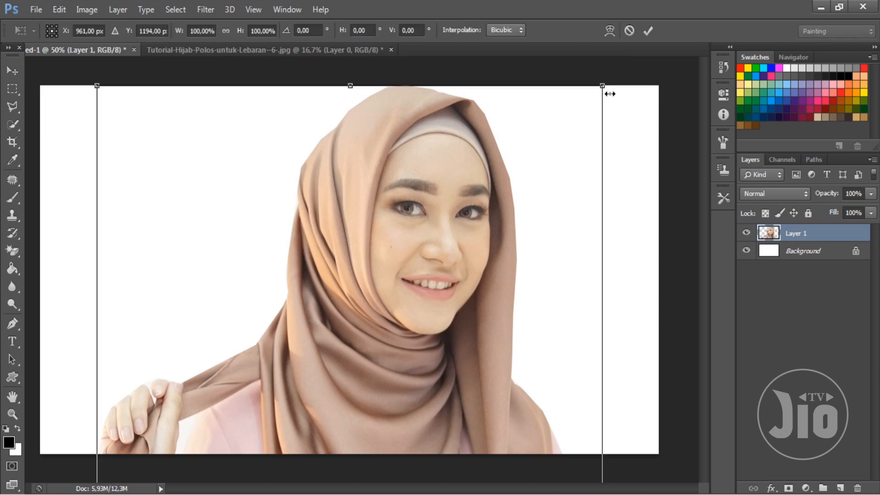
pyautogui.moveTo(602, 87); pyautogui.dragTo(397, 271)
pyautogui.moveTo(439, 354); pyautogui.dragTo(332, 127)
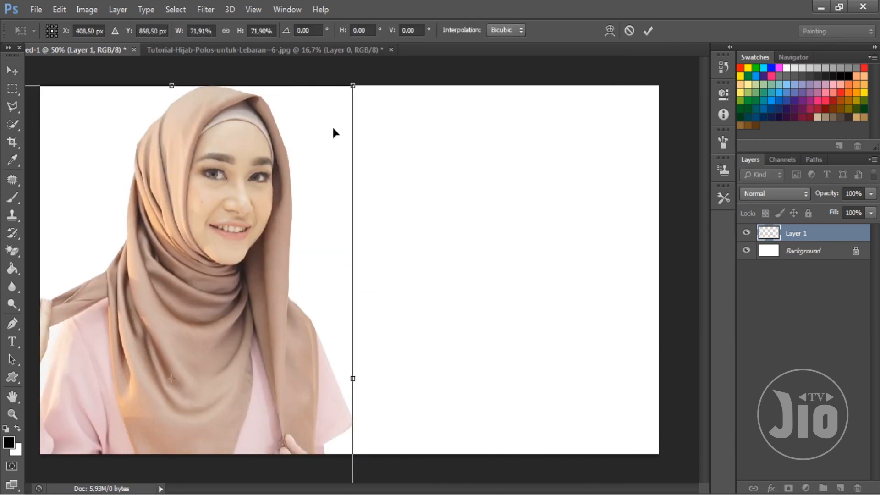
pyautogui.moveTo(347, 89); pyautogui.dragTo(284, 143)
pyautogui.moveTo(322, 85); pyautogui.dragTo(273, 160)
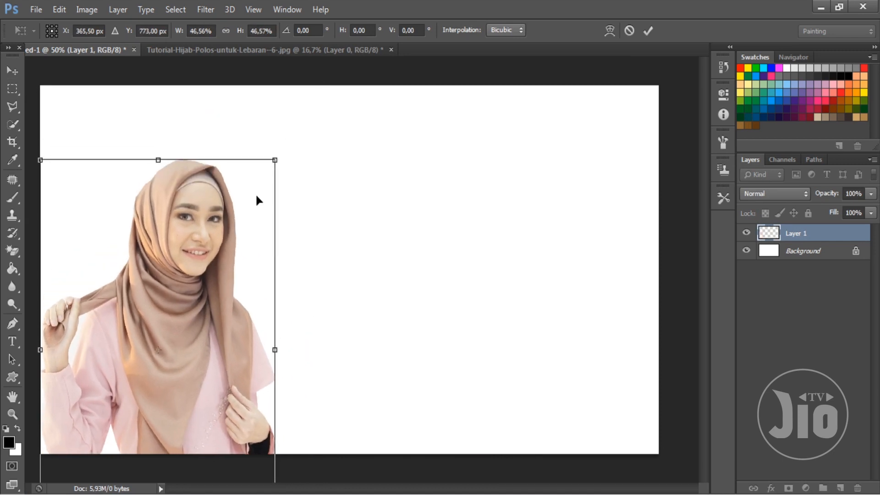
pyautogui.moveTo(258, 199); pyautogui.dragTo(264, 150)
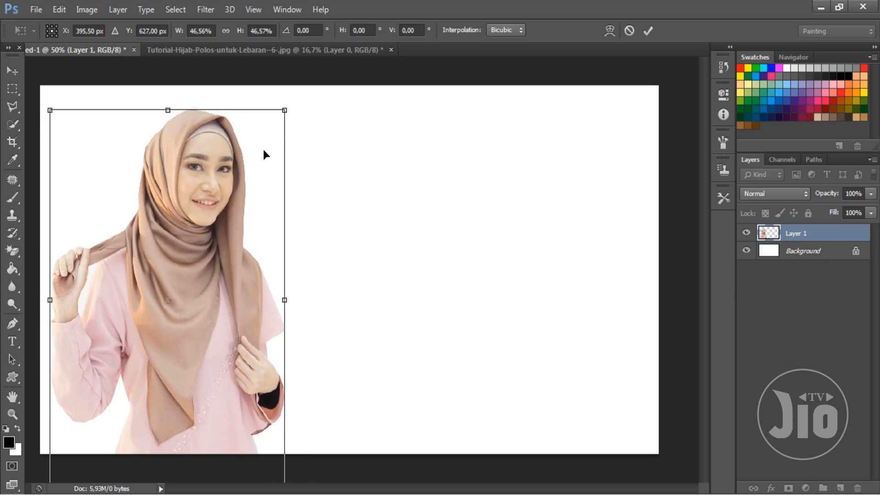
pyautogui.press('Return')
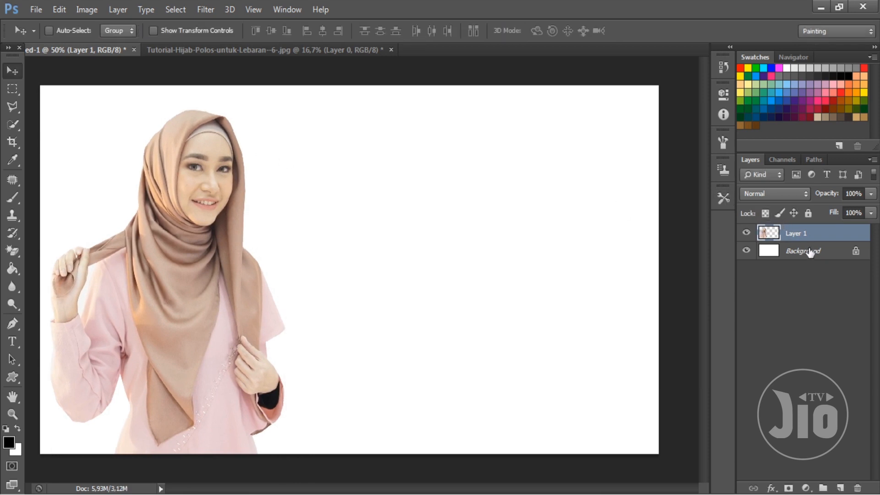
# - Convert the Background into a regular layer and set the foreground colour to bright blue, hue 191 (0abbe1)
pyautogui.doubleClick(811, 251)
pyautogui.press('Return')
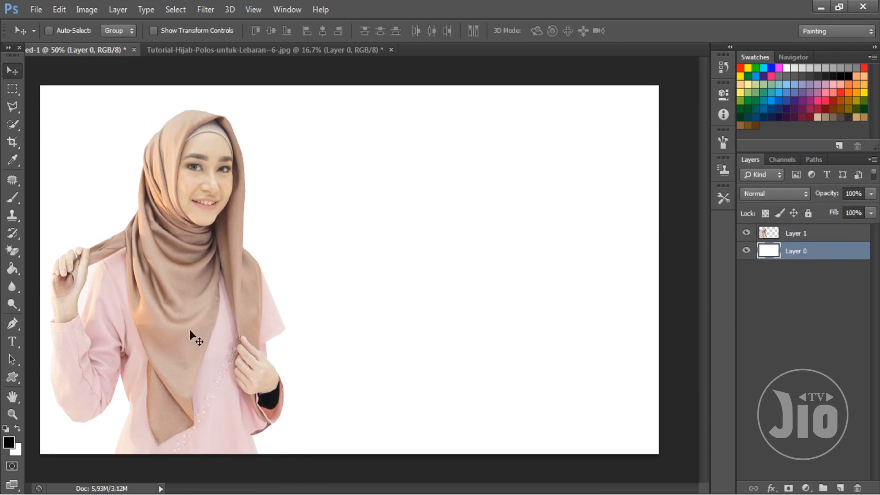
pyautogui.click(10, 442)
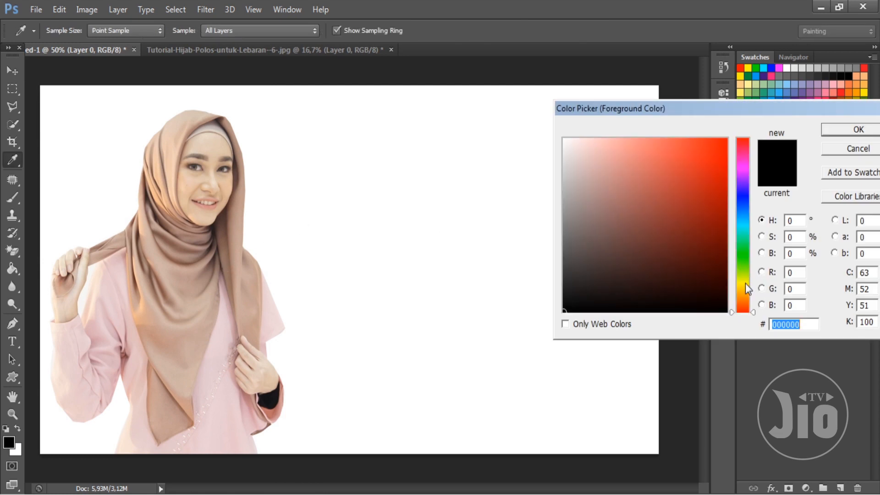
pyautogui.click(744, 221)
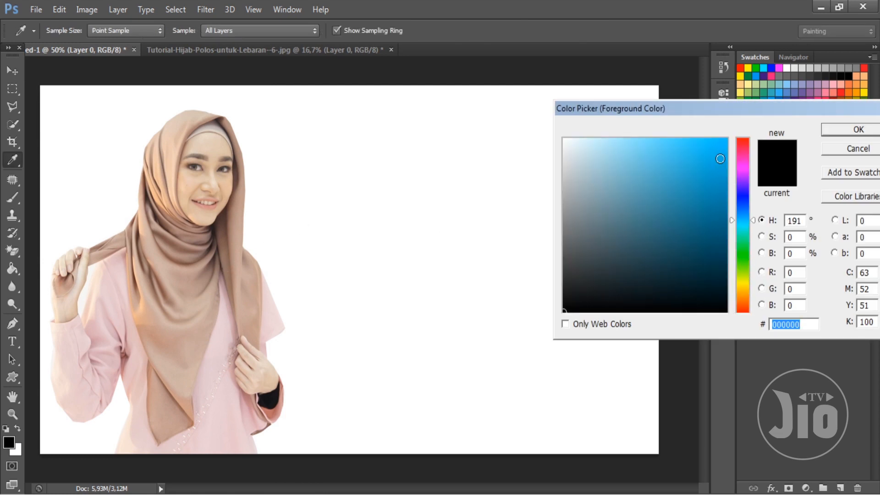
pyautogui.click(723, 172)
pyautogui.click(838, 133)
# - Fill the white background layer with the blue foreground colour using the Paint Bucket tool
pyautogui.click(12, 257)
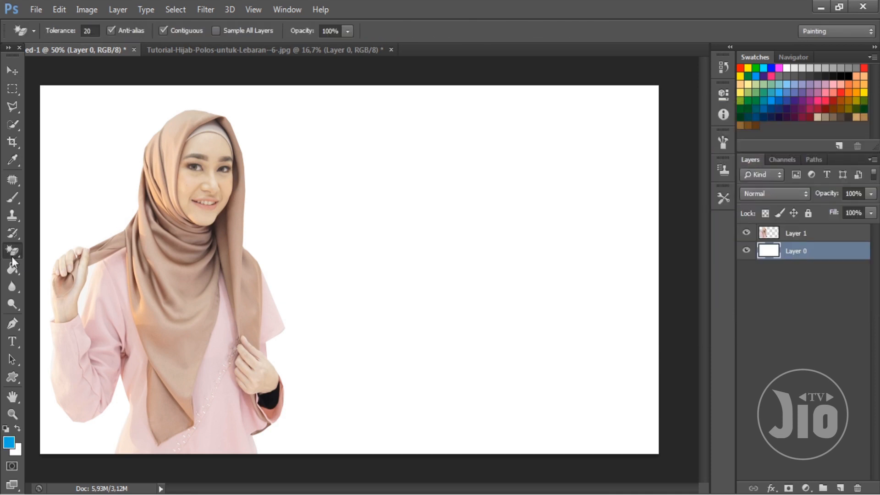
pyautogui.click(13, 267)
pyautogui.click(45, 278)
pyautogui.click(405, 236)
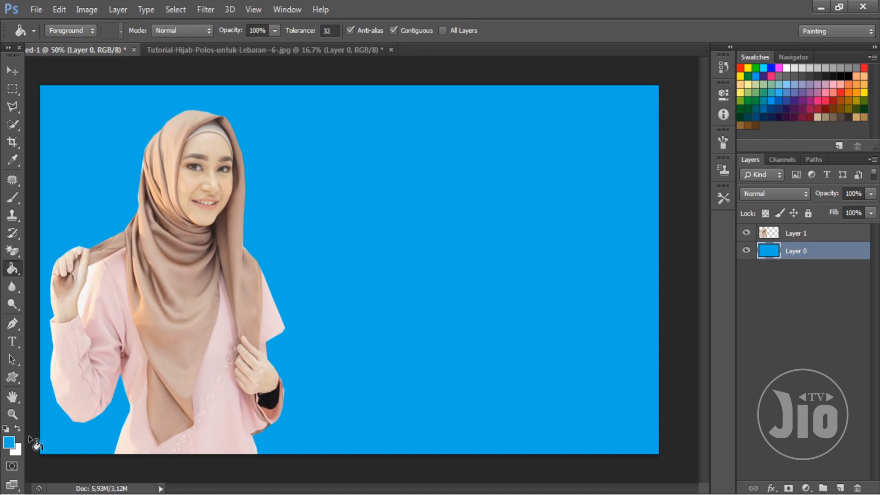
# - Shift the foreground colour to a deeper blue, hue 199 (0a9de1), and refill the background layer with it
pyautogui.click(11, 443)
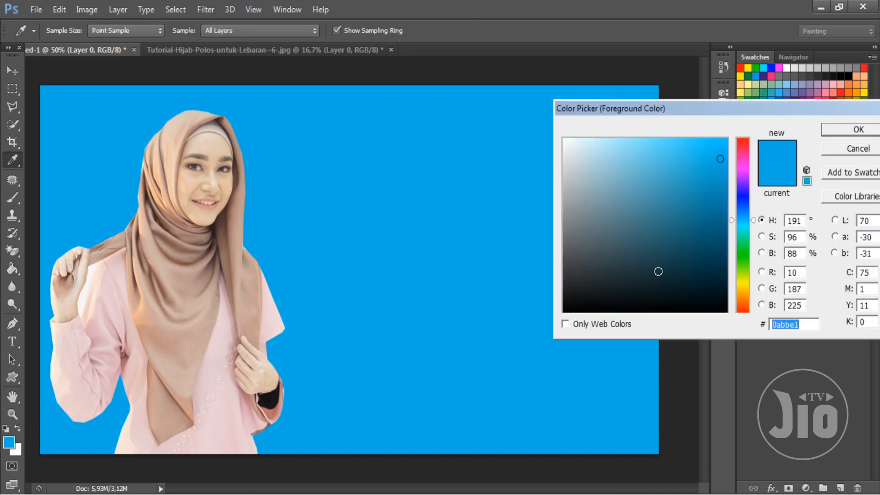
pyautogui.moveTo(741, 227); pyautogui.dragTo(744, 216)
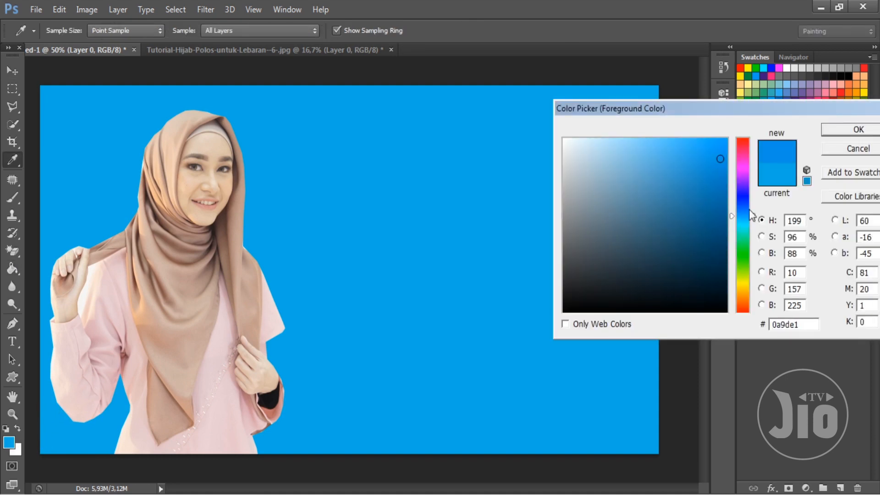
pyautogui.click(832, 132)
pyautogui.click(416, 217)
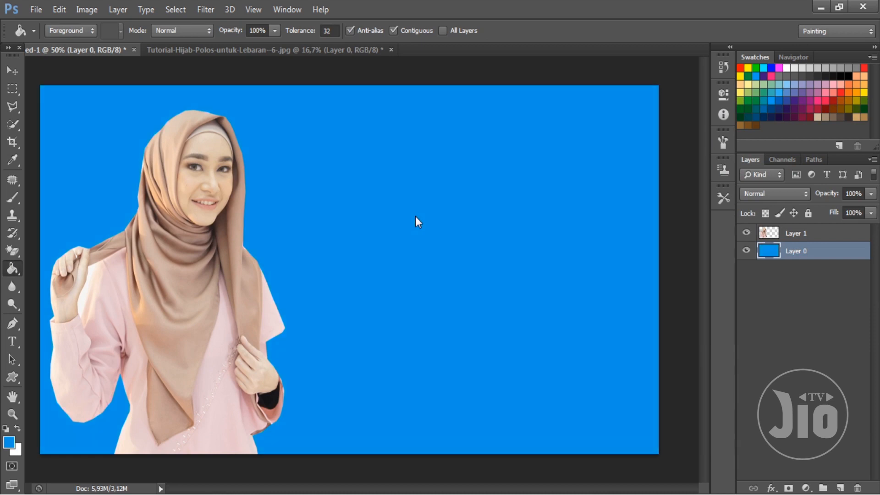
# - Select the canvas area beside the woman with the Polygonal Lasso, giving it a slanted left edge
pyautogui.click(13, 106)
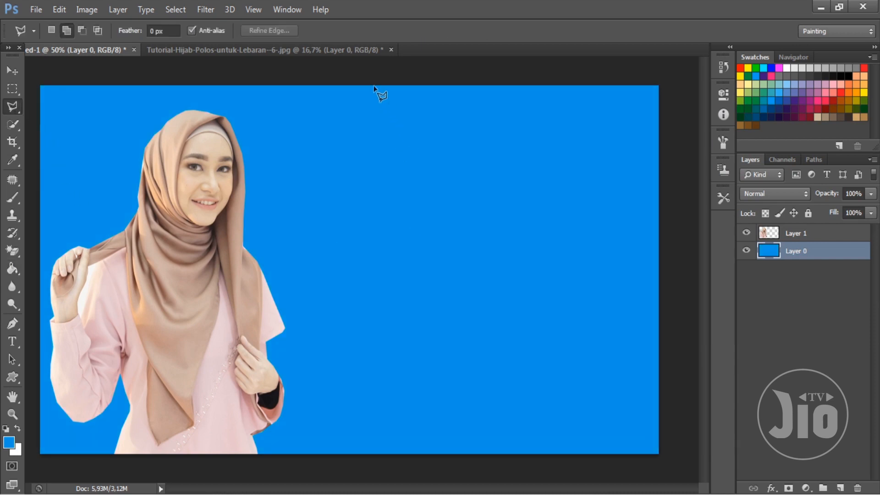
pyautogui.rightClick(16, 109)
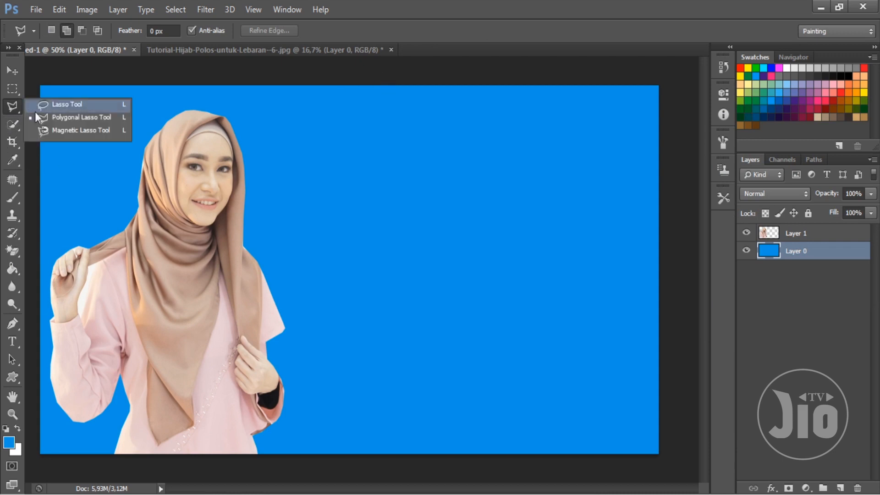
pyautogui.click(71, 118)
pyautogui.click(366, 72)
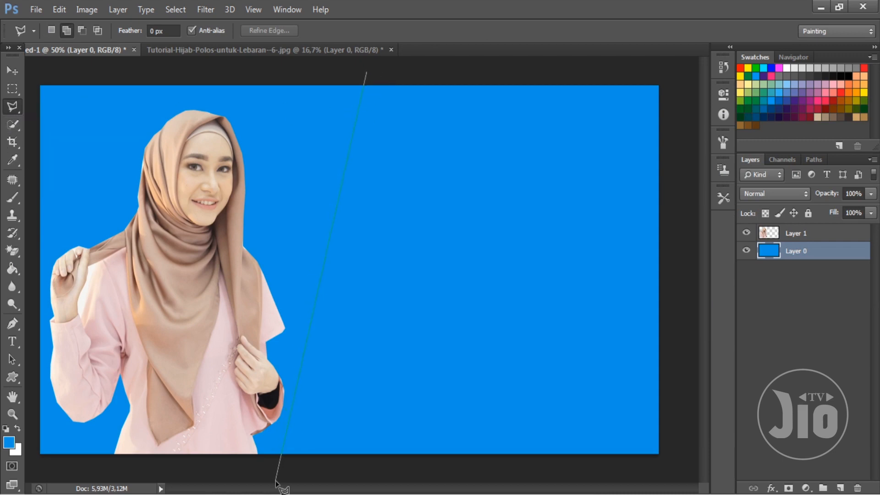
pyautogui.click(282, 472)
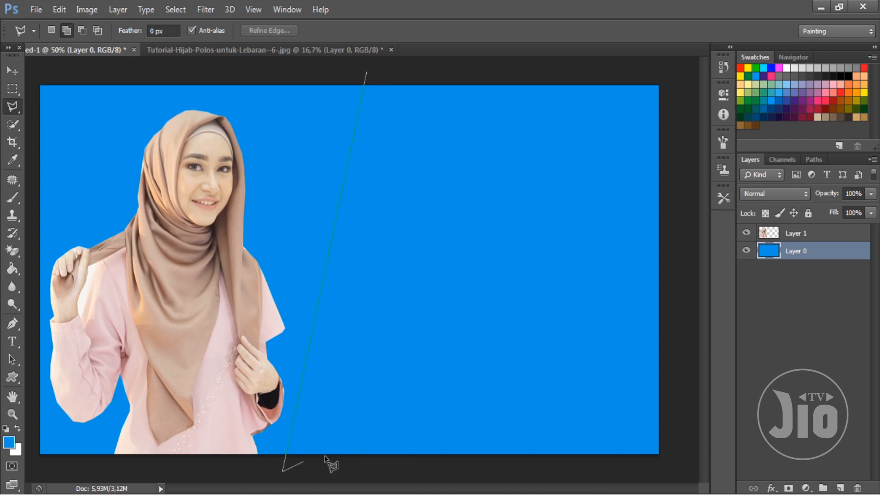
pyautogui.click(671, 466)
pyautogui.doubleClick(682, 60)
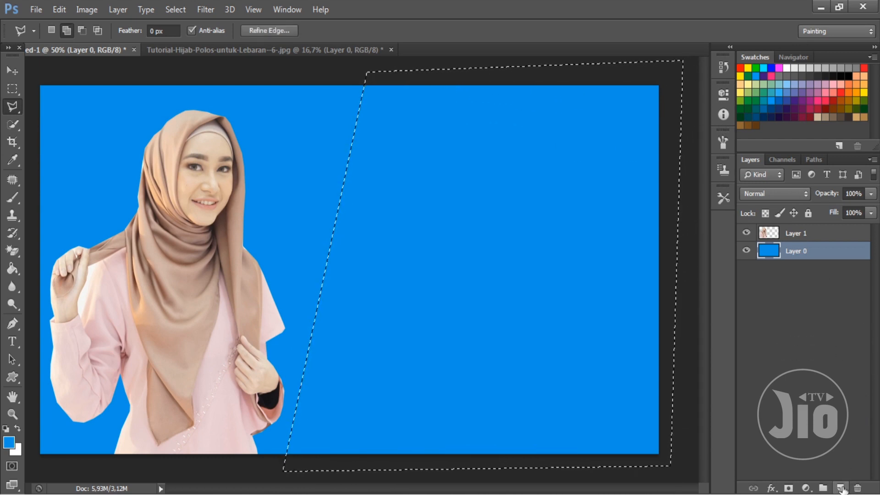
# - Create a new layer above the blue background and name it COLOR
pyautogui.click(840, 488)
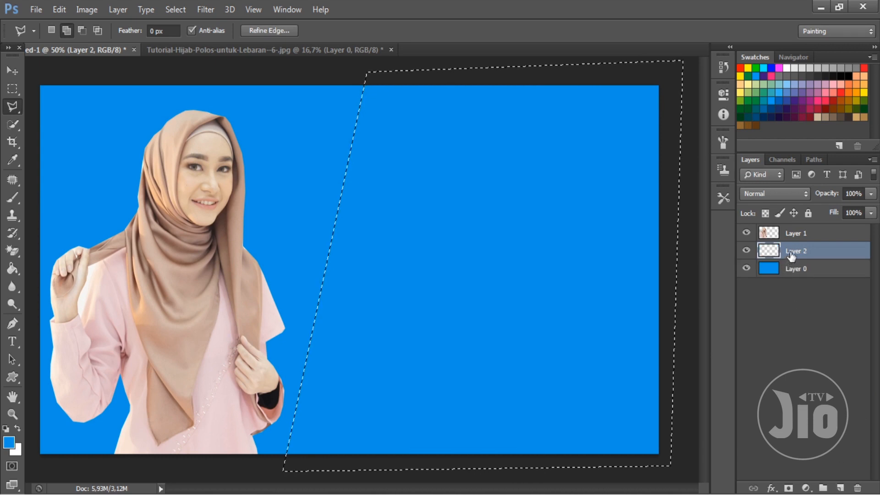
pyautogui.doubleClick(795, 251)
pyautogui.write('COLOR')
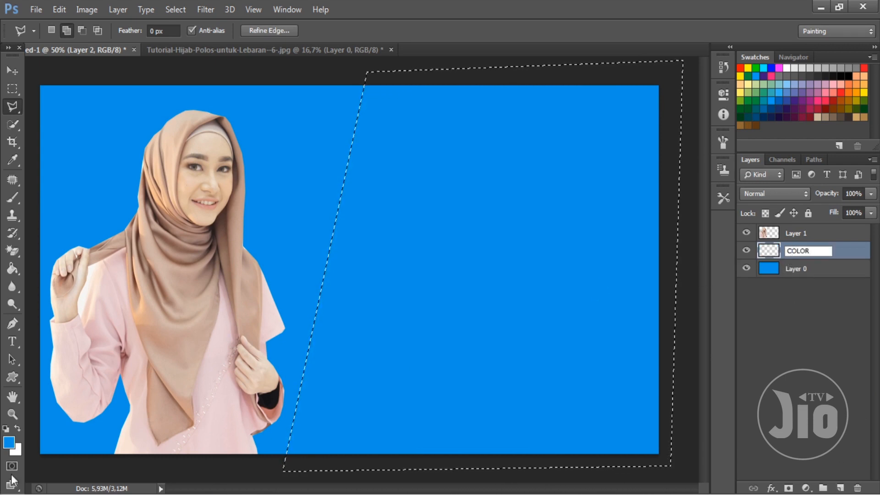
# - Fill the slanted selection on the COLOR layer with white and deselect it
pyautogui.click(17, 428)
pyautogui.click(12, 269)
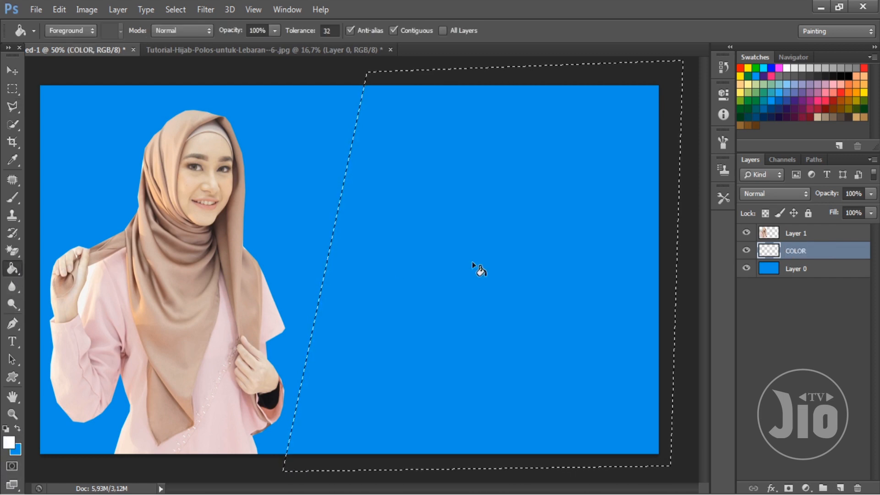
pyautogui.click(472, 264)
pyautogui.hotkey('ctrl', 'd')
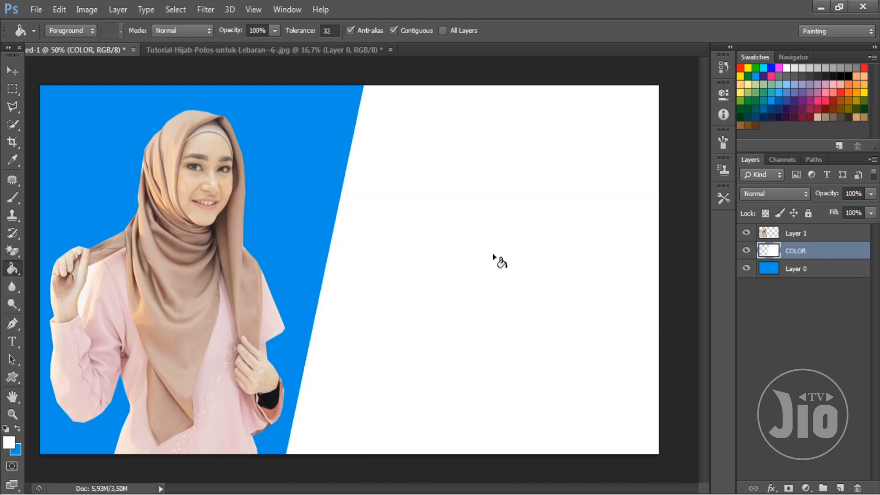
# - Open the smiley PNG with the pink bow, copy it into the composition as a new layer and close its file
pyautogui.click(39, 10)
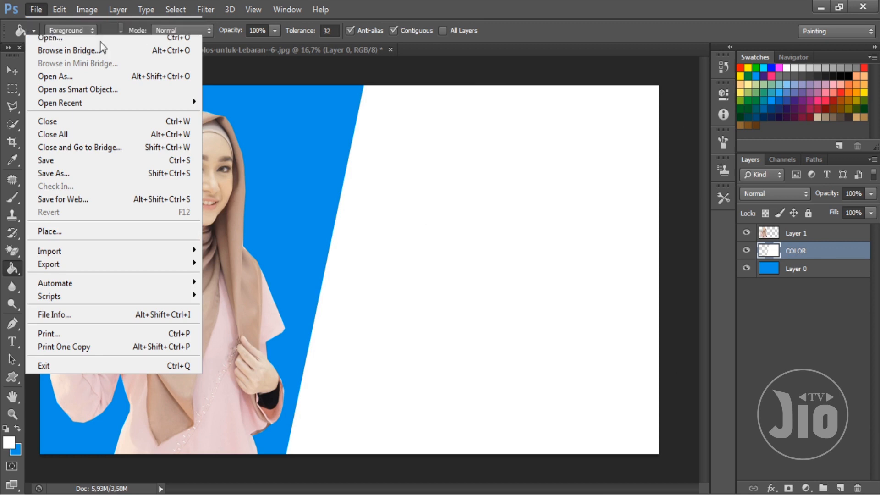
pyautogui.click(46, 36)
pyautogui.doubleClick(456, 201)
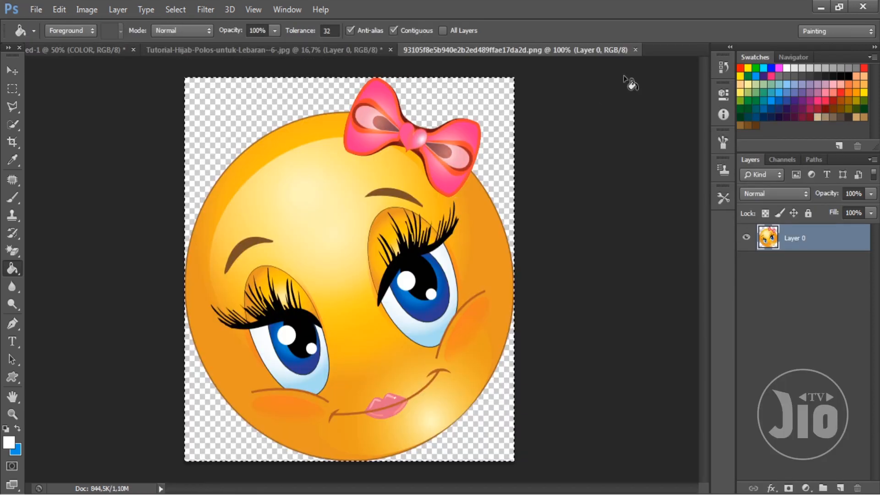
pyautogui.click(635, 50)
pyautogui.moveTo(648, 146); pyautogui.dragTo(649, 147)
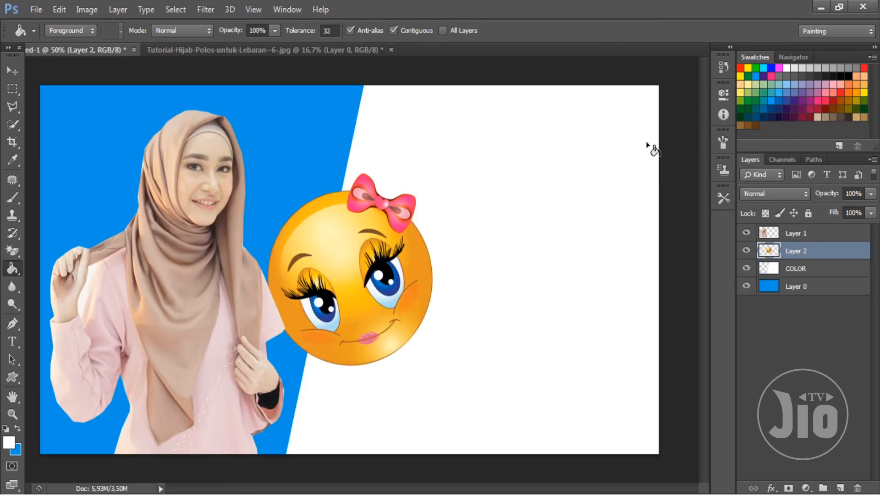
# - Move the smiley to the lower middle of the white area and scale it down to roughly three quarters
pyautogui.click(7, 70)
pyautogui.moveTo(355, 296); pyautogui.dragTo(497, 360)
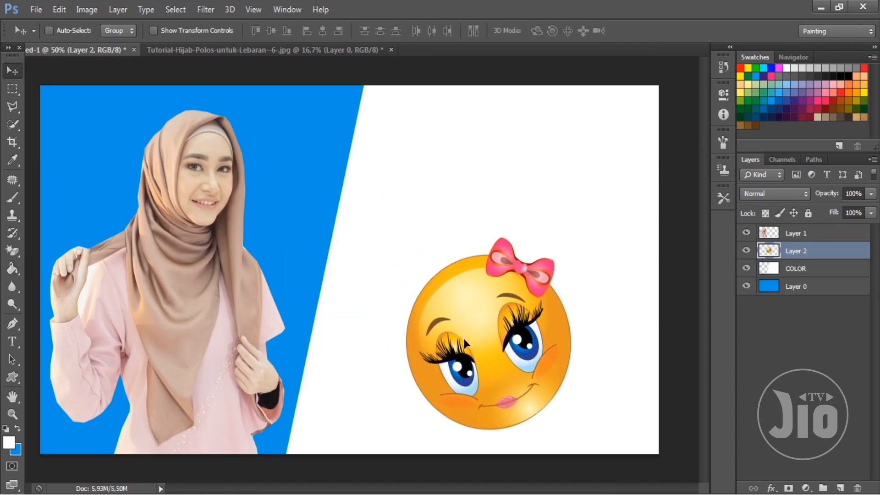
pyautogui.hotkey('ctrl', 't')
pyautogui.moveTo(575, 239); pyautogui.dragTo(531, 288)
pyautogui.moveTo(473, 335); pyautogui.dragTo(487, 335)
pyautogui.press('Return')
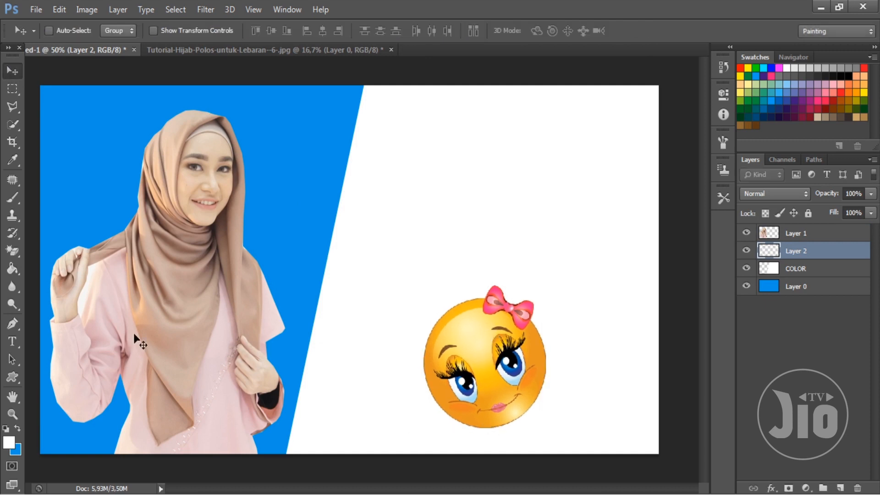
# - Add the three-line text TUTORIAL HIIJAB CANTIK in the upper white area and colour it with the blue sampled from the background
pyautogui.press('t')
pyautogui.click(394, 149)
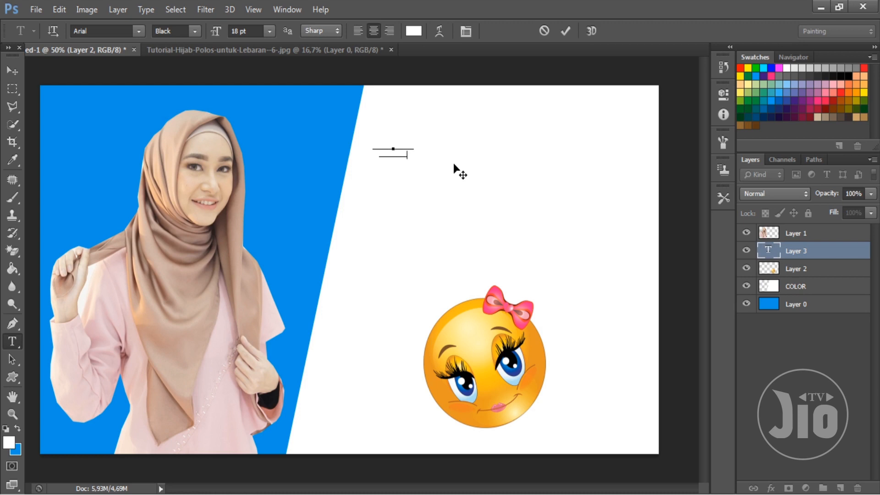
pyautogui.hotkey('ctrl', 'a')
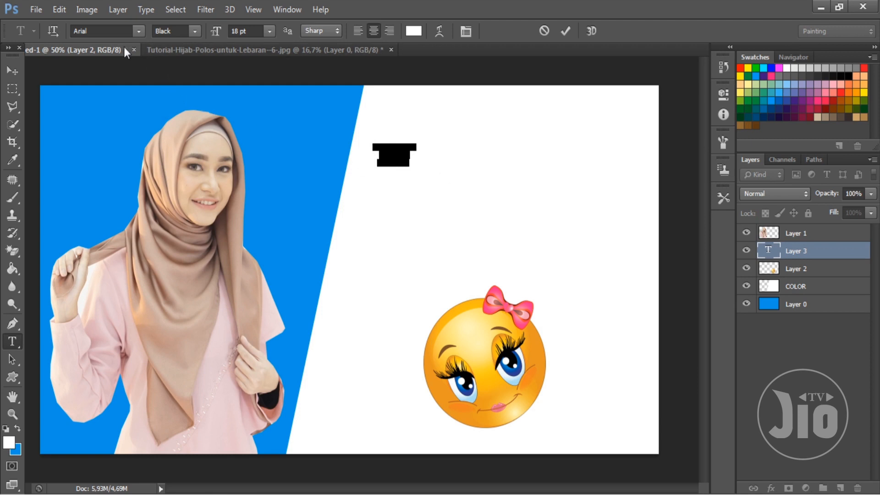
pyautogui.click(138, 31)
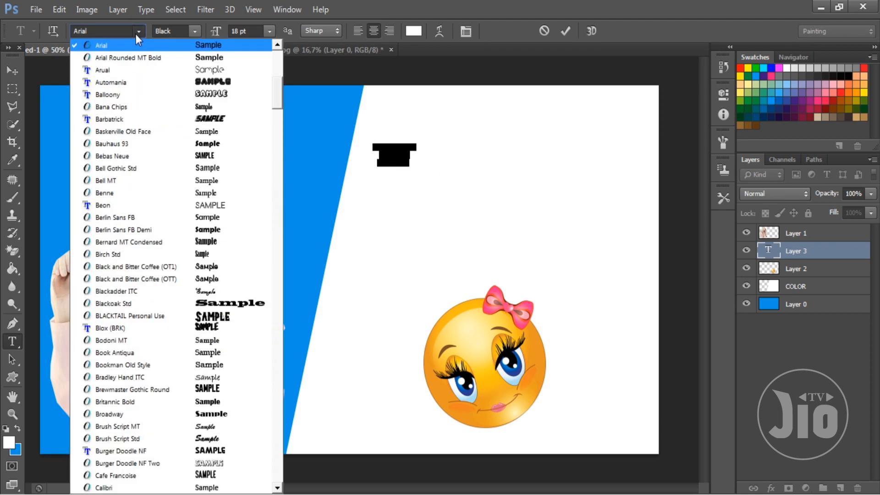
pyautogui.click(138, 31)
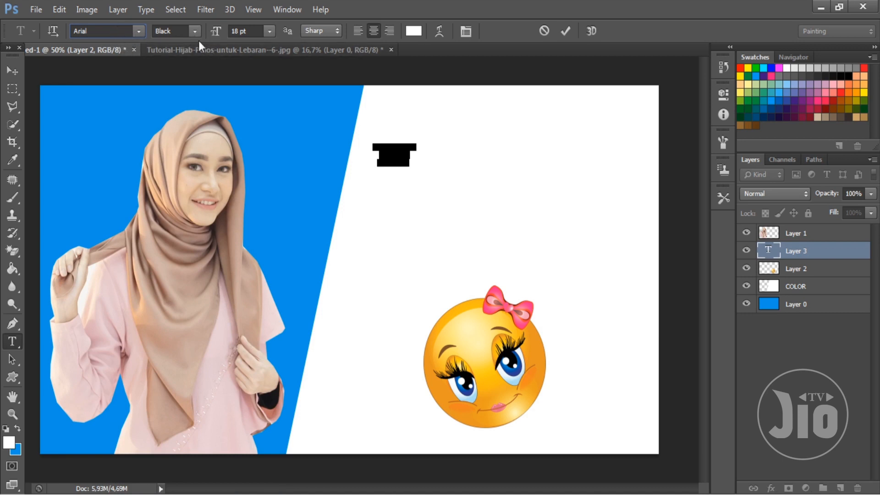
pyautogui.click(414, 31)
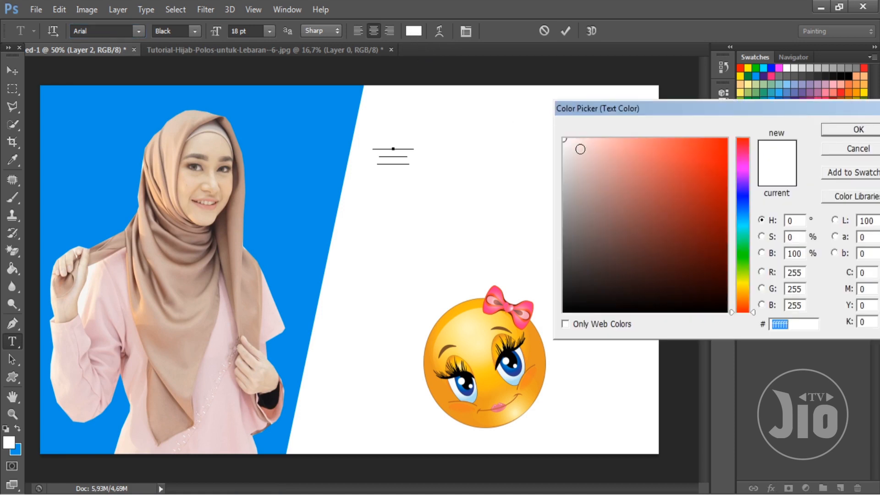
pyautogui.click(296, 166)
pyautogui.click(851, 130)
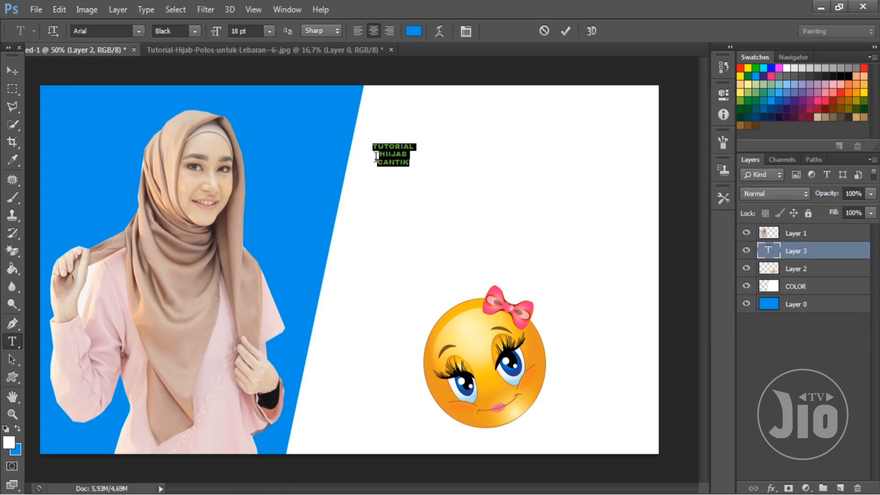
pyautogui.click(13, 75)
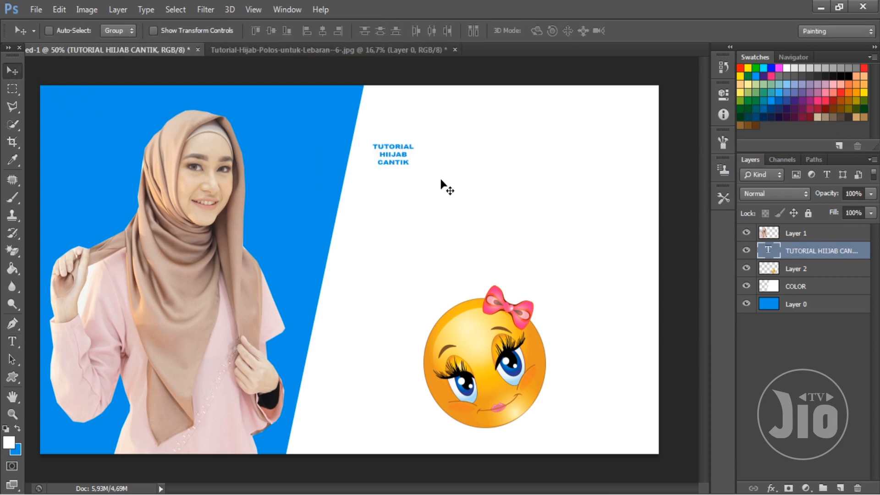
# - Scale the text up to about 675% so it spans the white area above the smiley
pyautogui.hotkey('ctrl', 't')
pyautogui.moveTo(414, 168); pyautogui.dragTo(648, 301)
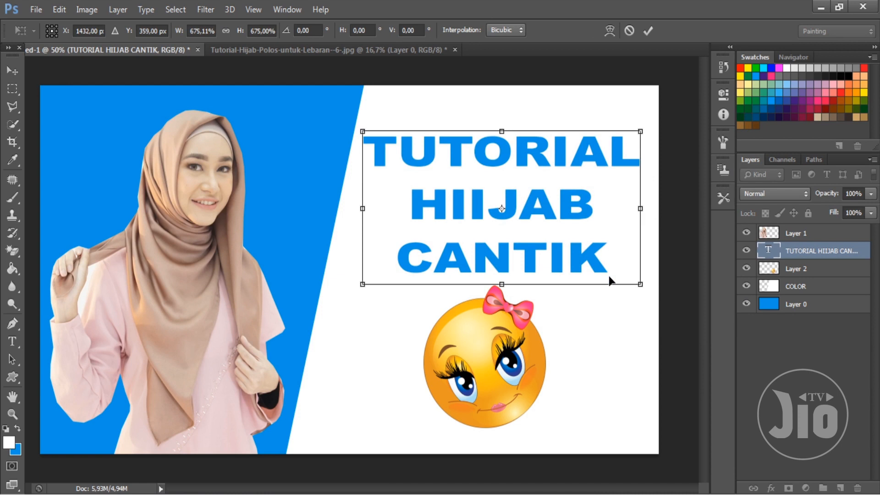
pyautogui.press('Return')
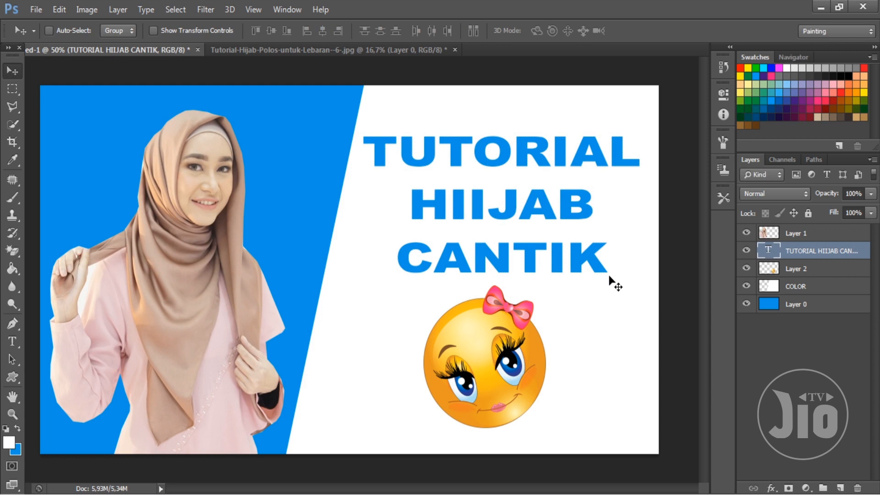
# - Change the colour of all the TUTORIAL HIIJAB CANTIK text to black
pyautogui.doubleClick(860, 253)
pyautogui.press('Return')
pyautogui.press('t')
pyautogui.click(519, 148)
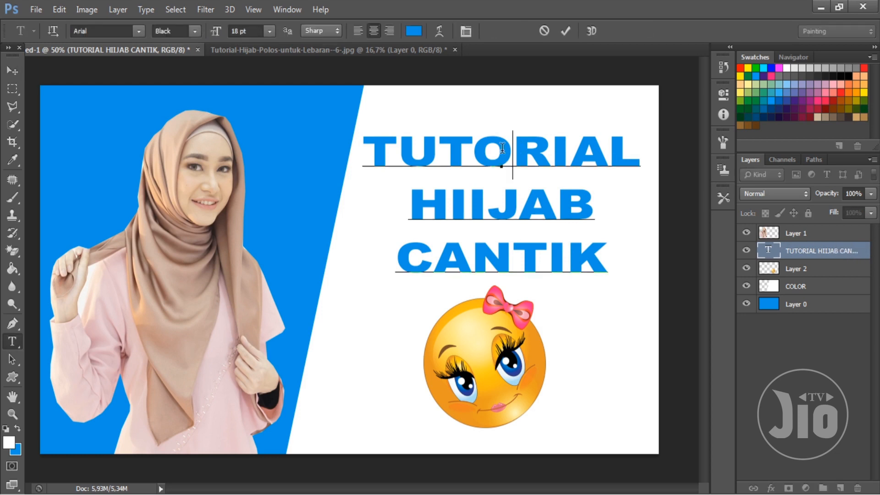
pyautogui.hotkey('ctrl', 'a')
pyautogui.click(414, 31)
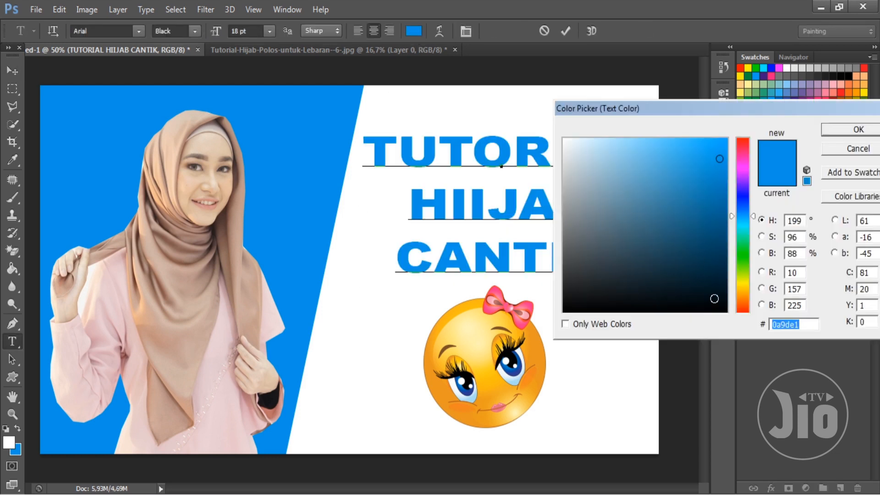
pyautogui.click(721, 309)
pyautogui.click(857, 129)
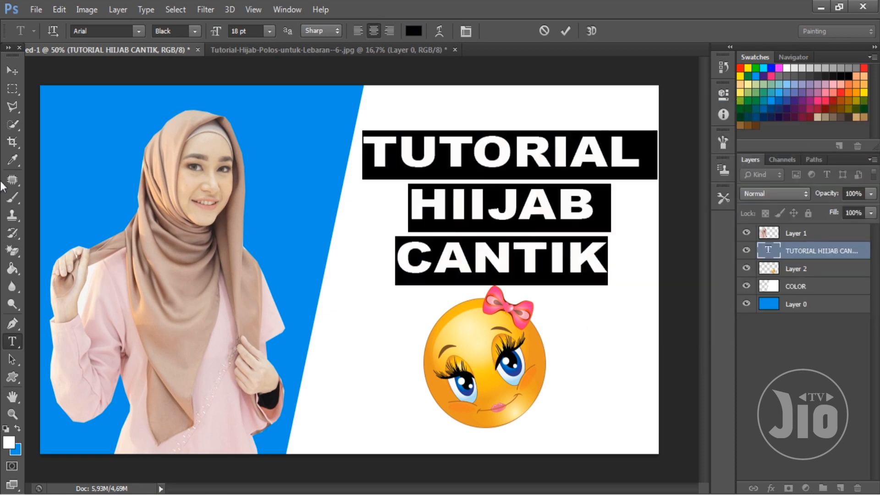
pyautogui.click(12, 70)
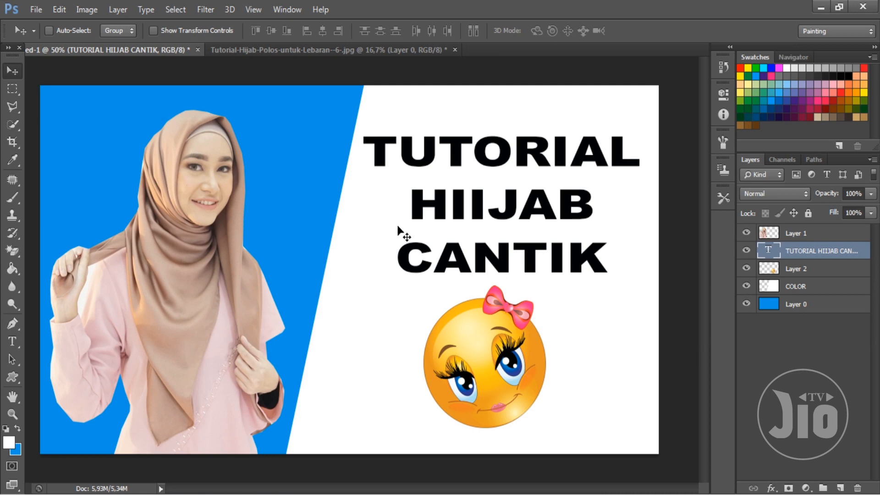
# - Close the hijab source photo without saving and delete every layer above the blue background in the composition
pyautogui.click(455, 50)
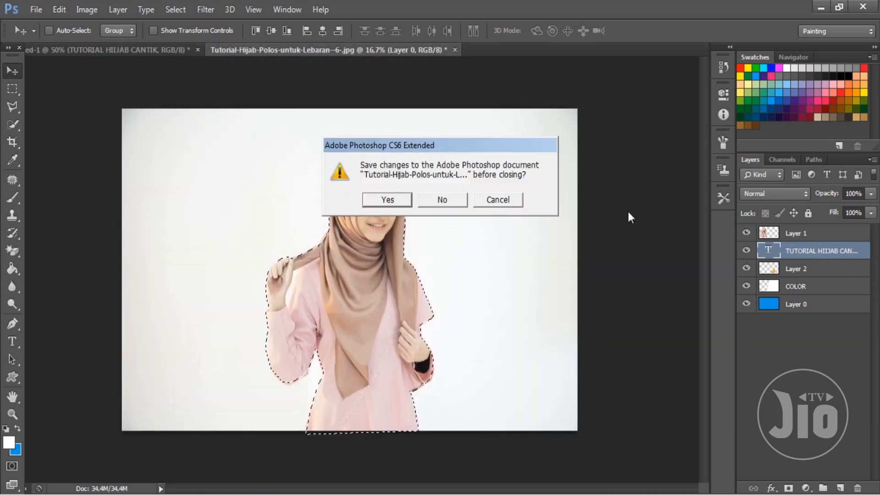
pyautogui.click(442, 198)
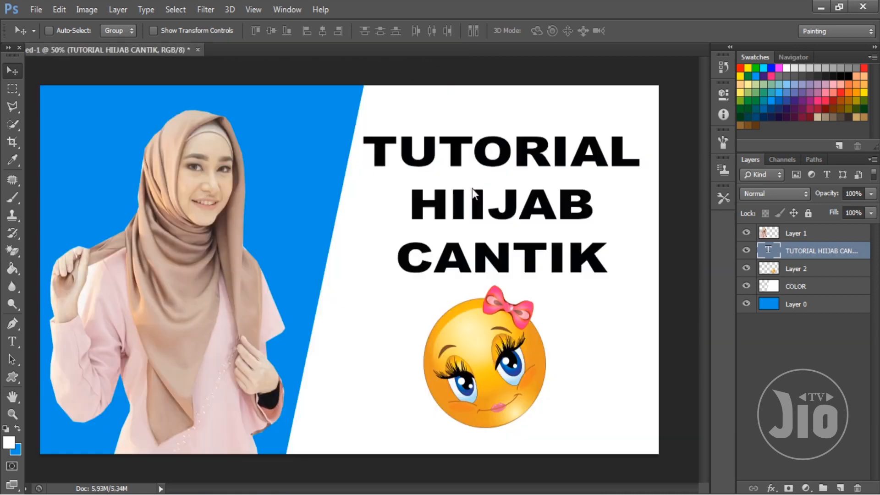
pyautogui.click(817, 290)
pyautogui.keyDown('shift'); pyautogui.click(814, 237); pyautogui.keyUp('shift')
pyautogui.press('Delete')
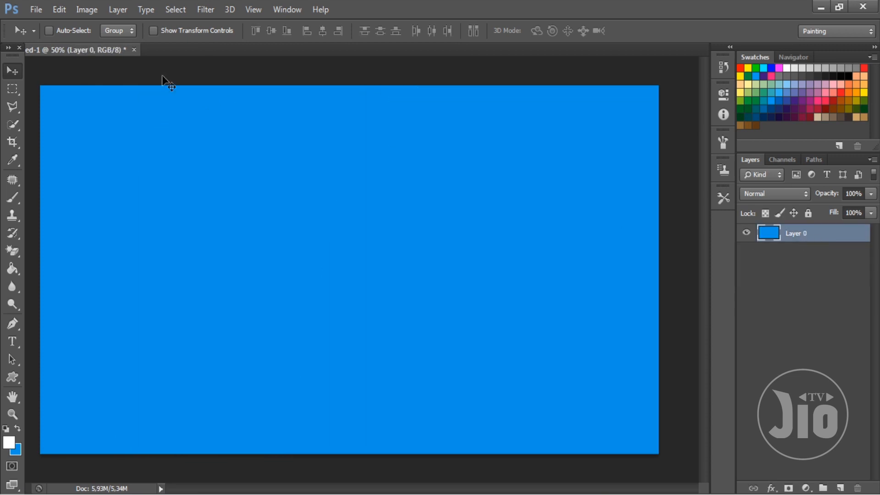
# - Open the dinosaur image 81ZfeGANs9L._AC_SL1500_.jpg and the eat-with-boki mukbang photo together from the MILO folder
pyautogui.click(37, 10)
pyautogui.click(43, 35)
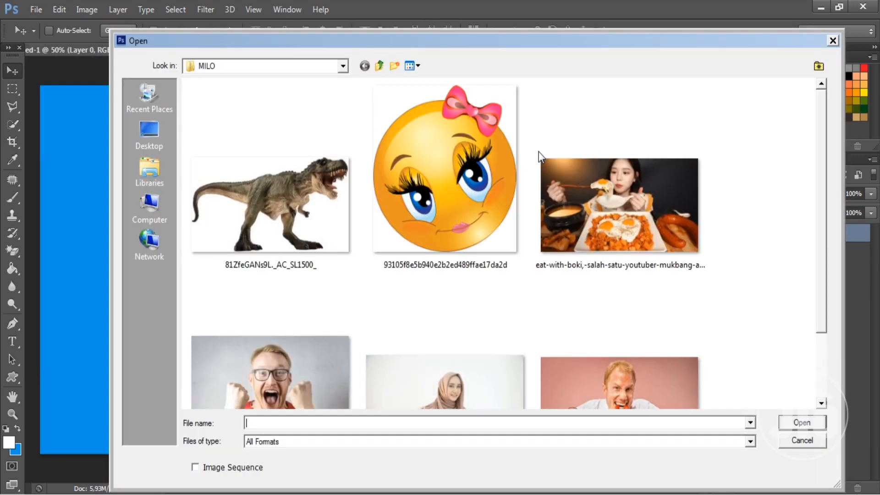
pyautogui.moveTo(819, 157); pyautogui.dragTo(808, 294)
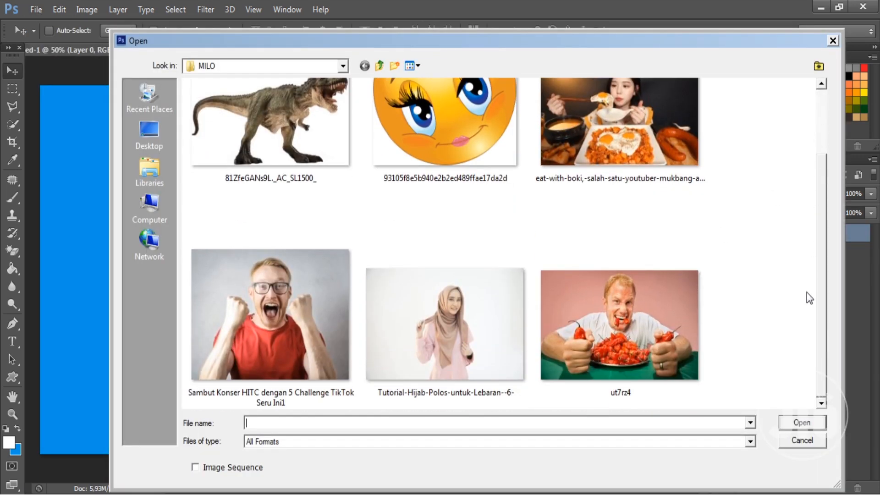
pyautogui.scroll(3, 808, 197)
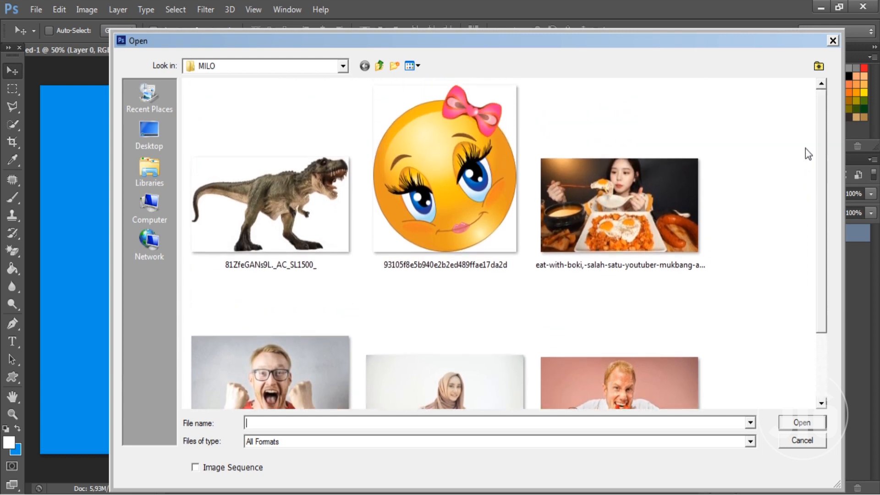
pyautogui.click(655, 219)
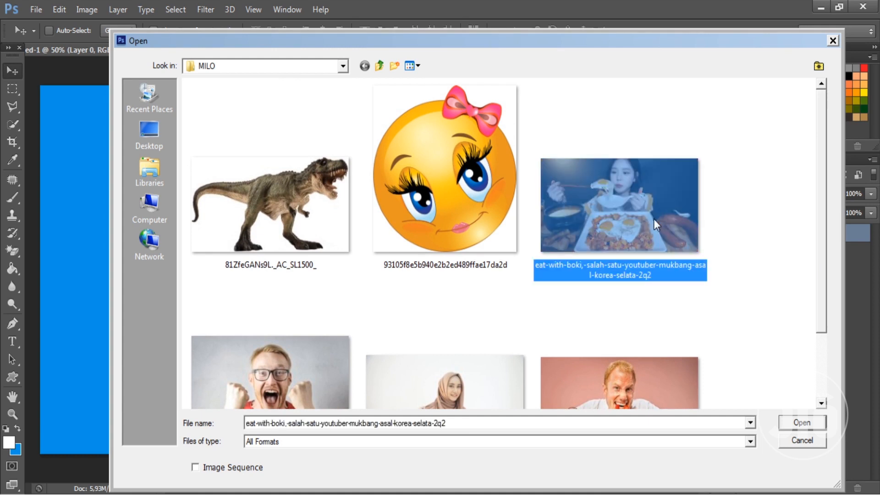
pyautogui.keyDown('ctrl'); pyautogui.click(278, 204); pyautogui.keyUp('ctrl')
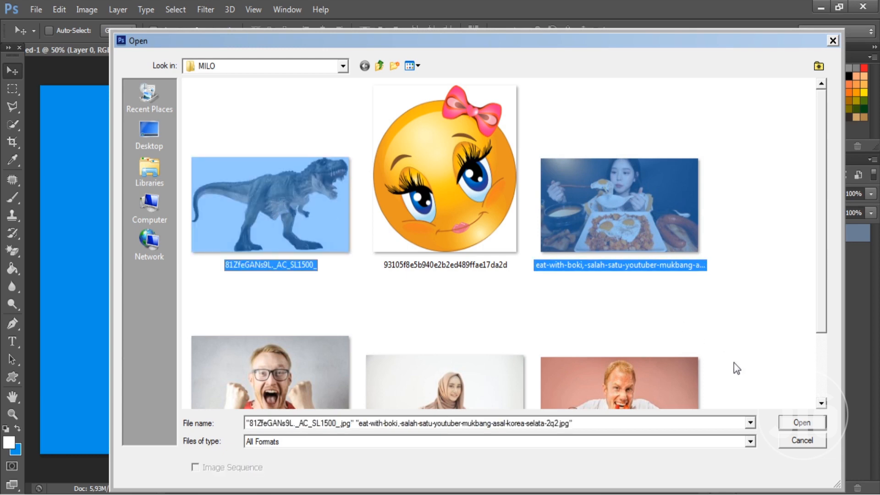
pyautogui.click(801, 422)
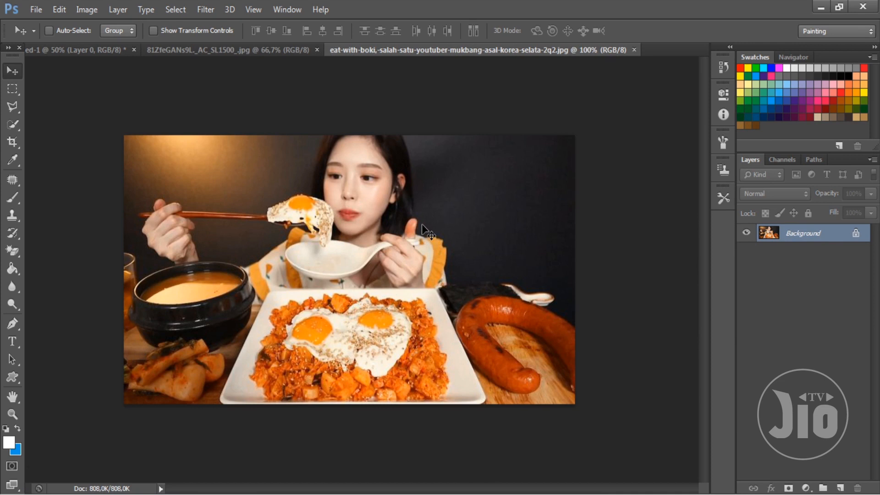
# - Convert the mukbang photo's locked background into a regular layer with the default name
pyautogui.doubleClick(821, 237)
pyautogui.press('Return')
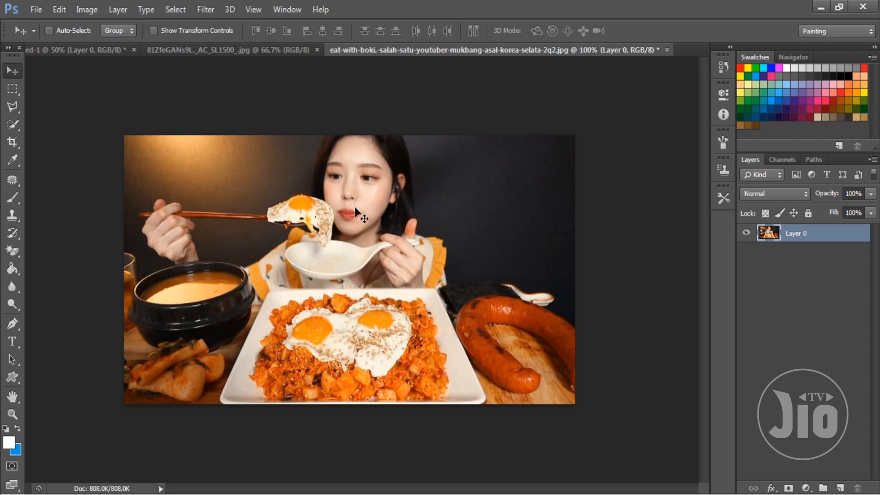
# - Start a Polygonal Lasso outline below the kimchi and trace up around the outer edge of the black soup bowl
pyautogui.click(12, 107)
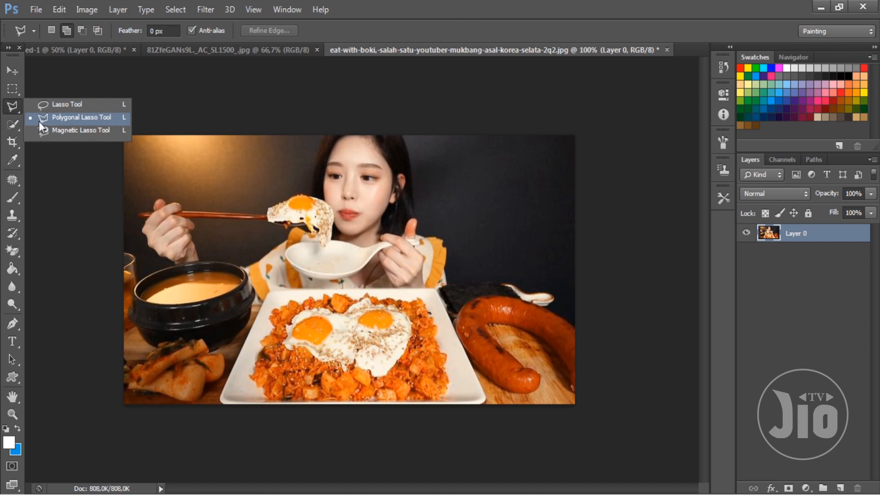
pyautogui.click(40, 121)
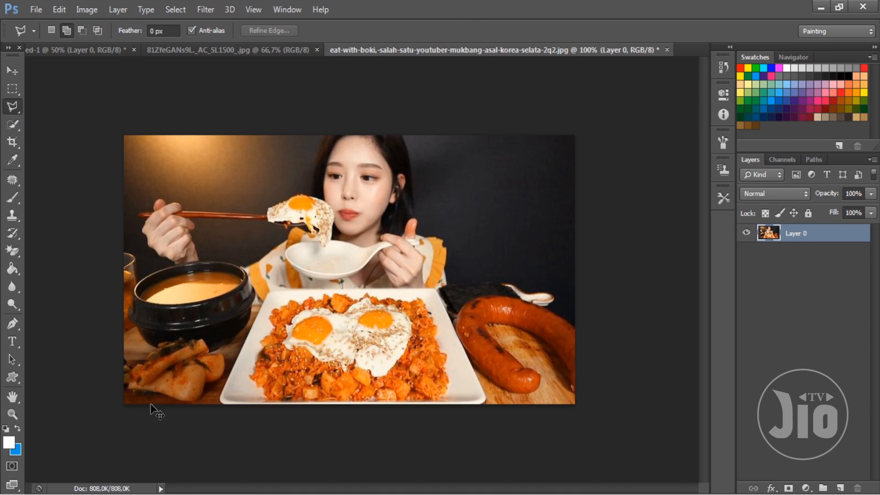
pyautogui.hotkey('ctrl', '+')
pyautogui.moveTo(159, 399)
pyautogui.mouseDown()
pyautogui.moveTo(181, 315)
pyautogui.moveTo(428, 272)
pyautogui.mouseUp()
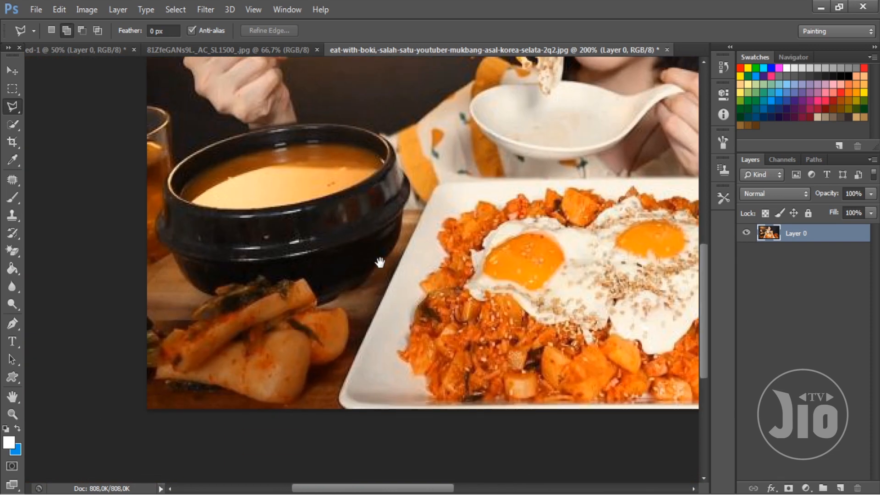
pyautogui.click(205, 413)
pyautogui.click(169, 350)
pyautogui.click(161, 230)
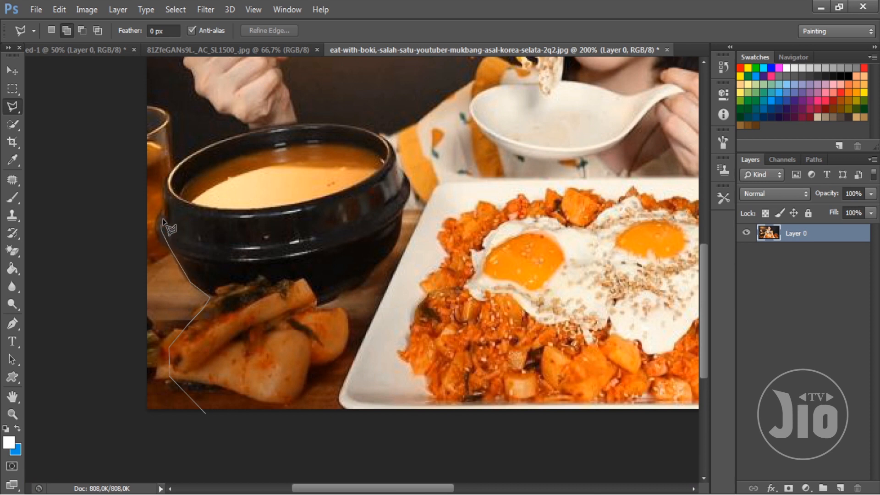
pyautogui.click(167, 183)
pyautogui.click(179, 162)
pyautogui.click(210, 143)
pyautogui.click(249, 130)
# - Continue the lasso outline around the hand holding the chopsticks and along the chopsticks to the fried egg
pyautogui.scroll(5, 223, 109)
pyautogui.click(223, 197)
pyautogui.click(211, 185)
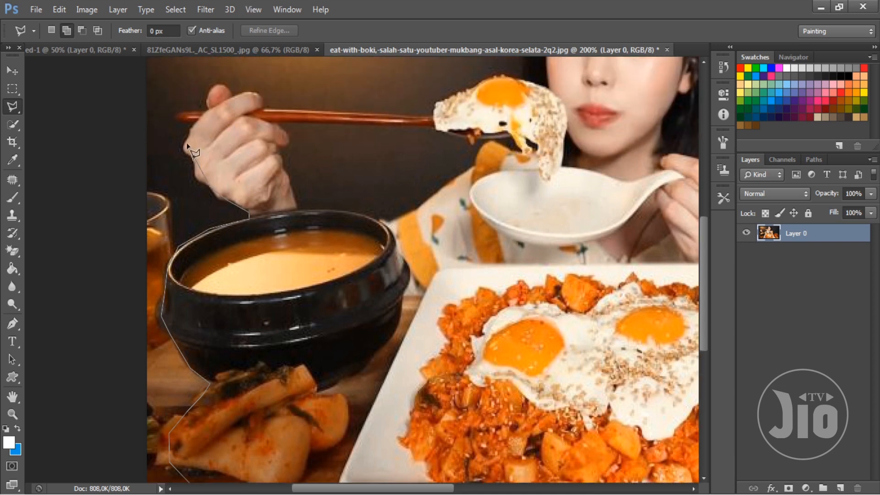
pyautogui.click(188, 144)
pyautogui.click(195, 123)
pyautogui.click(179, 121)
pyautogui.click(179, 117)
pyautogui.click(189, 111)
pyautogui.click(203, 113)
pyautogui.click(206, 97)
pyautogui.click(214, 87)
pyautogui.click(226, 86)
pyautogui.click(236, 95)
pyautogui.click(256, 93)
pyautogui.click(264, 98)
pyautogui.click(273, 111)
pyautogui.click(436, 109)
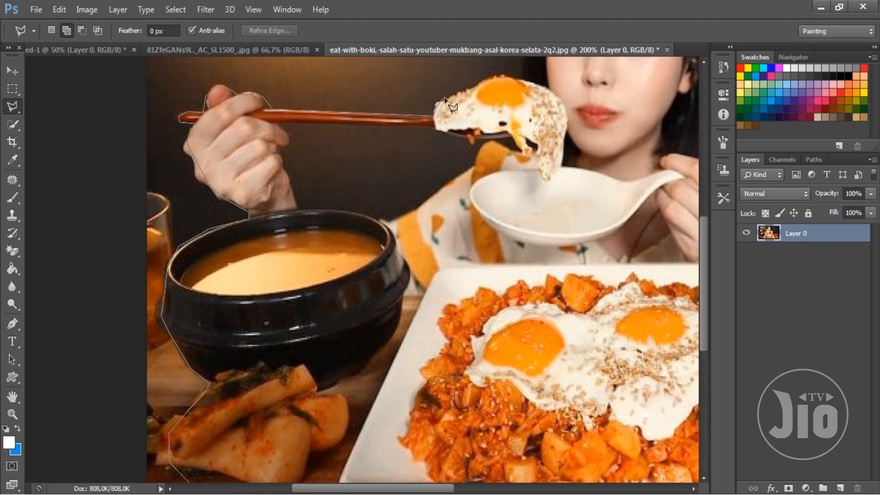
# - Trace the lasso outline over the fried egg, around the woman's hair and above the photo edge, down to her thumb
pyautogui.click(470, 89)
pyautogui.scroll(4, 509, 59)
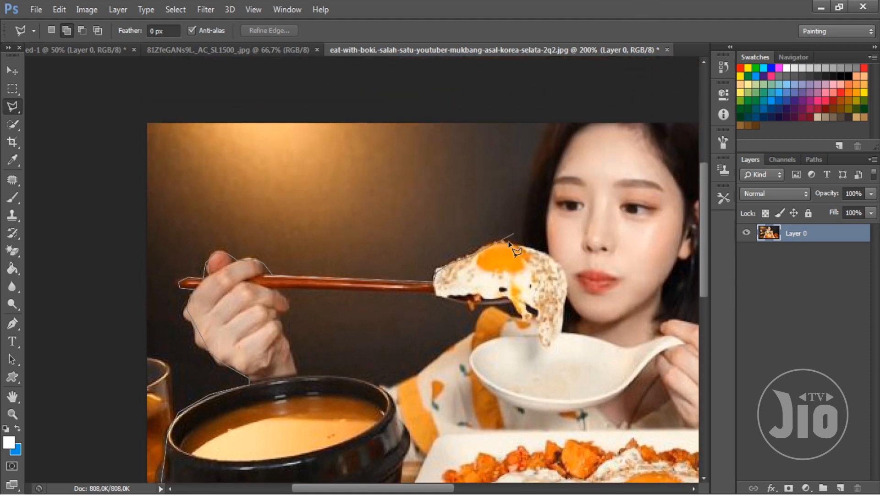
pyautogui.click(524, 243)
pyautogui.click(539, 152)
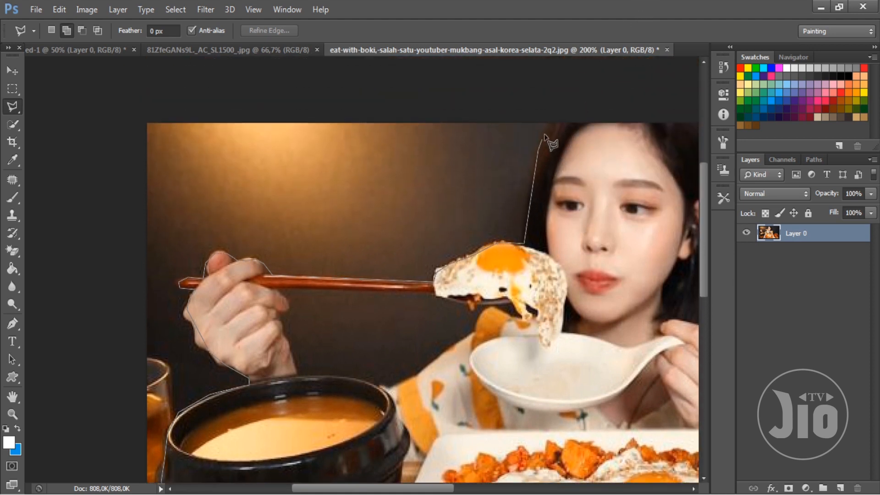
pyautogui.click(555, 109)
pyautogui.hscroll(8, 601, 131)
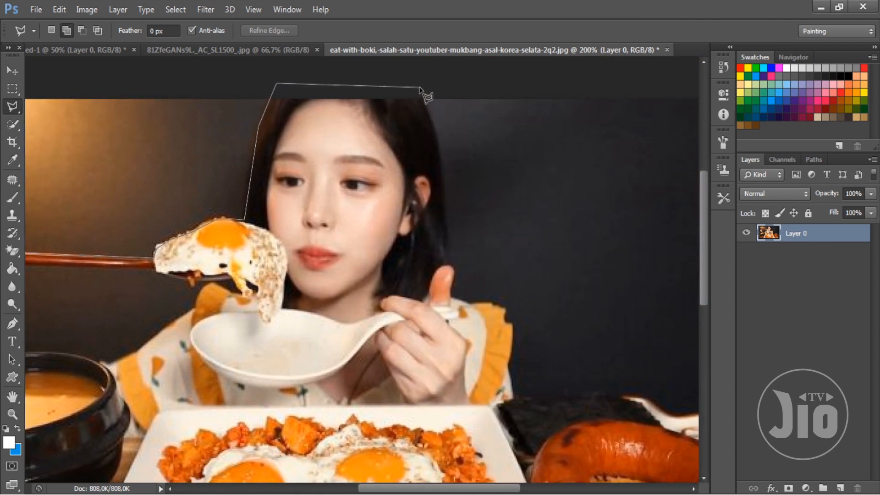
pyautogui.click(419, 86)
pyautogui.click(440, 143)
pyautogui.click(449, 258)
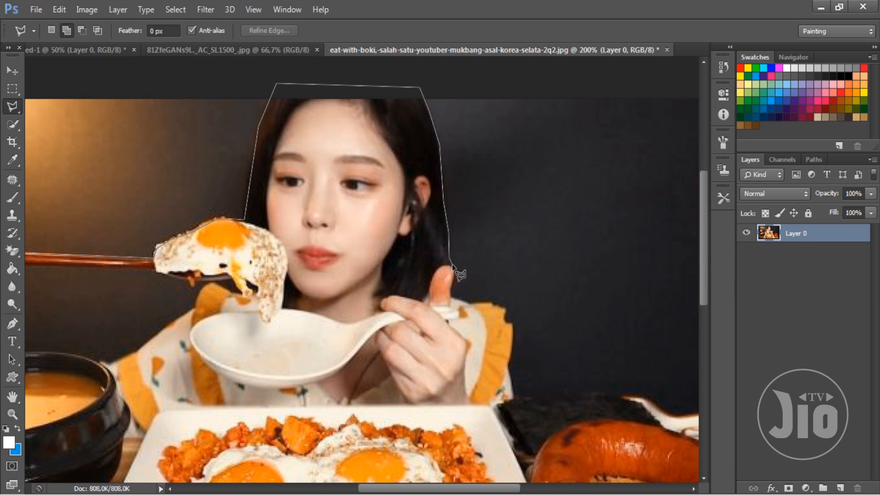
# - Complete the lasso outline past the woman's shoulder, along the seaweed and sausage, and beneath the photo, closing the selection around her and the food
pyautogui.click(452, 291)
pyautogui.click(498, 311)
pyautogui.click(514, 393)
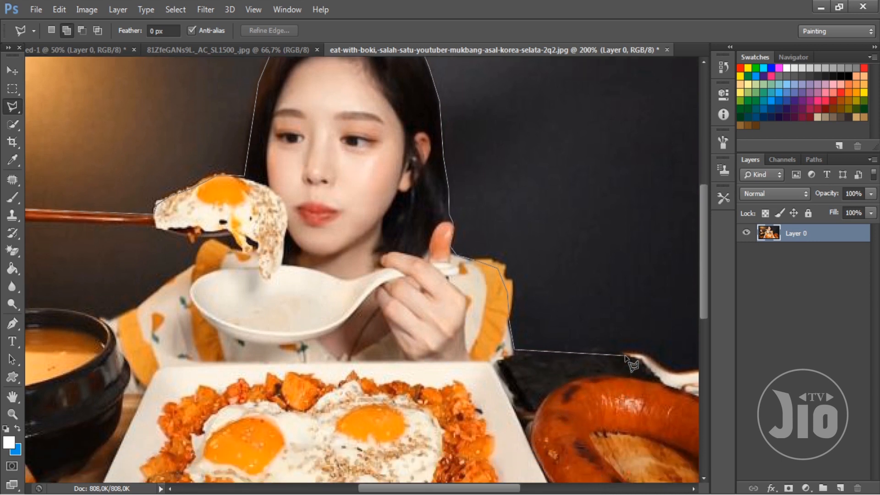
pyautogui.click(626, 355)
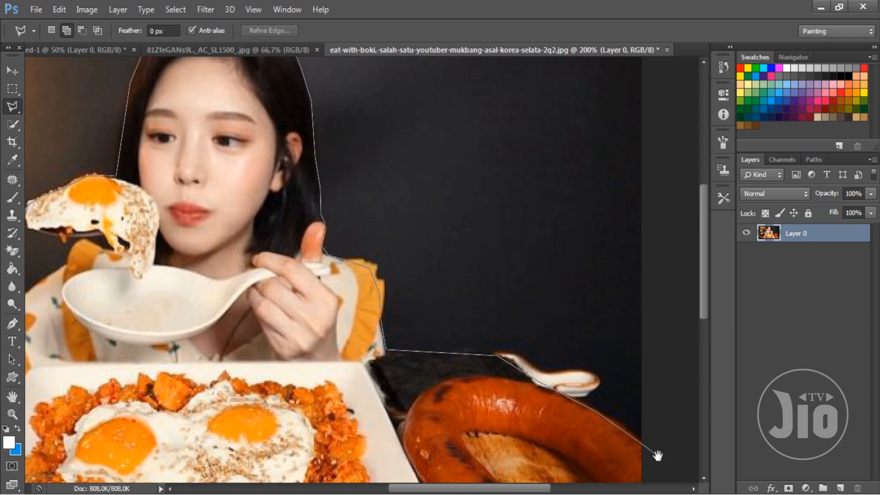
pyautogui.hotkey('ctrl', '-')
pyautogui.hotkey('ctrl', '-')
pyautogui.click(548, 437)
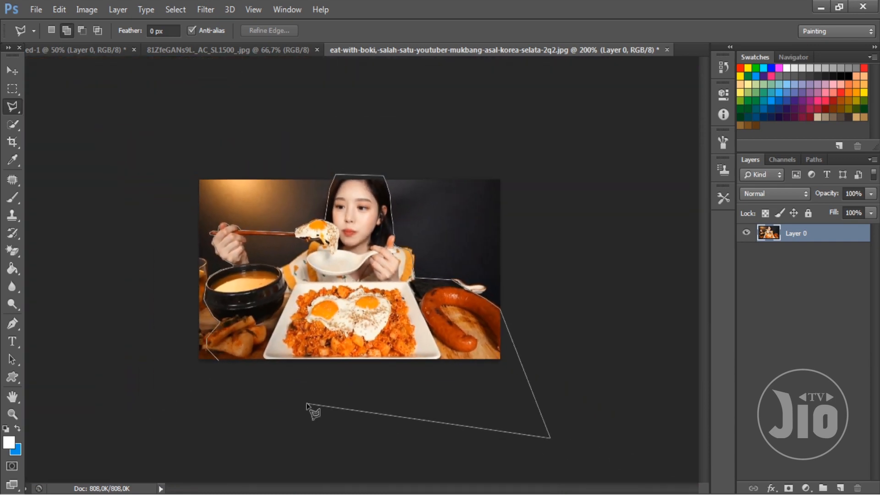
pyautogui.doubleClick(305, 404)
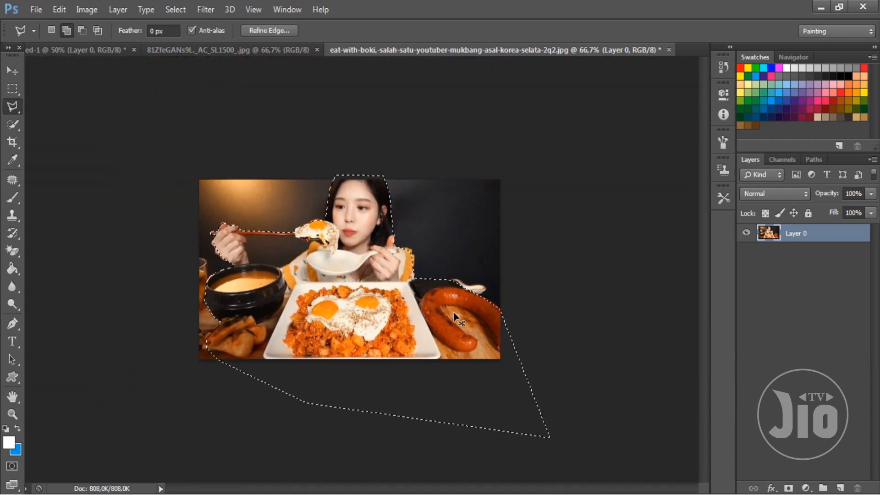
# - Copy the selected woman and her food into the blue composition as a new layer
pyautogui.click(73, 50)
pyautogui.hotkey('ctrl', 'v')
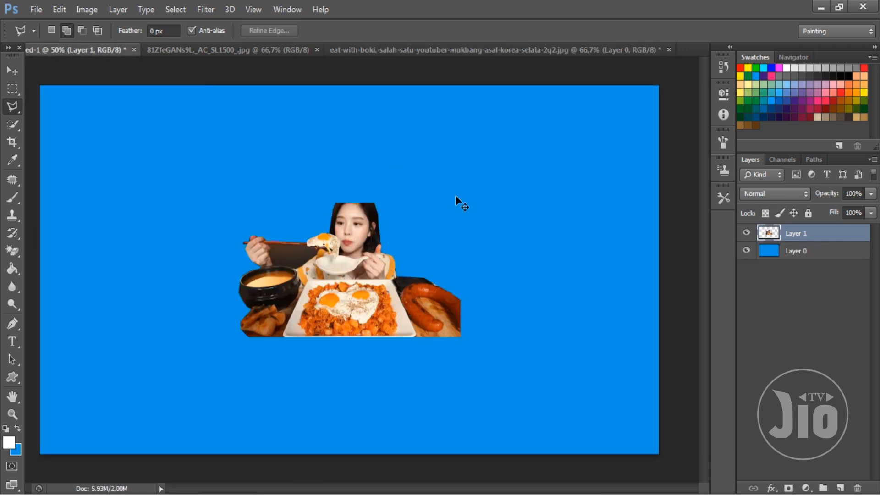
pyautogui.hotkey('ctrl', '-')
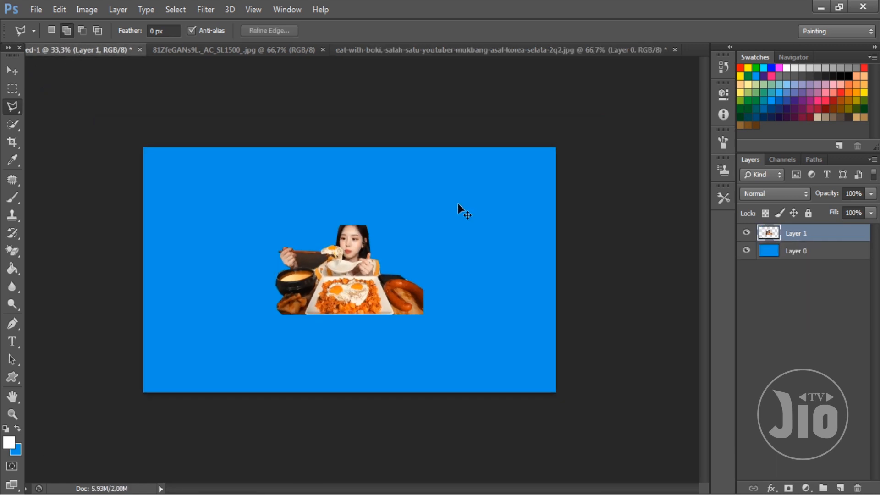
# - Enlarge the woman and food cut-out to about 280% and place it on the canvas's right half, running off the right edge
pyautogui.hotkey('ctrl', 't')
pyautogui.moveTo(424, 223); pyautogui.dragTo(567, 138)
pyautogui.moveTo(568, 314); pyautogui.dragTo(700, 402)
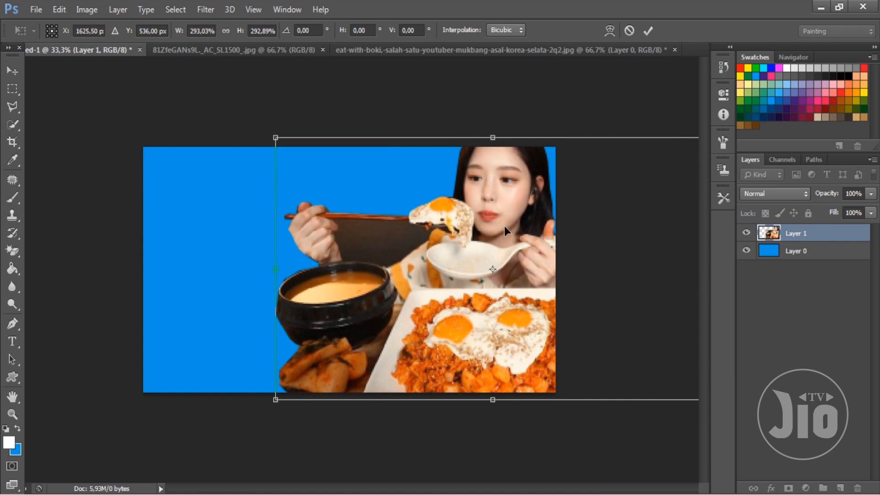
pyautogui.moveTo(504, 227); pyautogui.dragTo(524, 234)
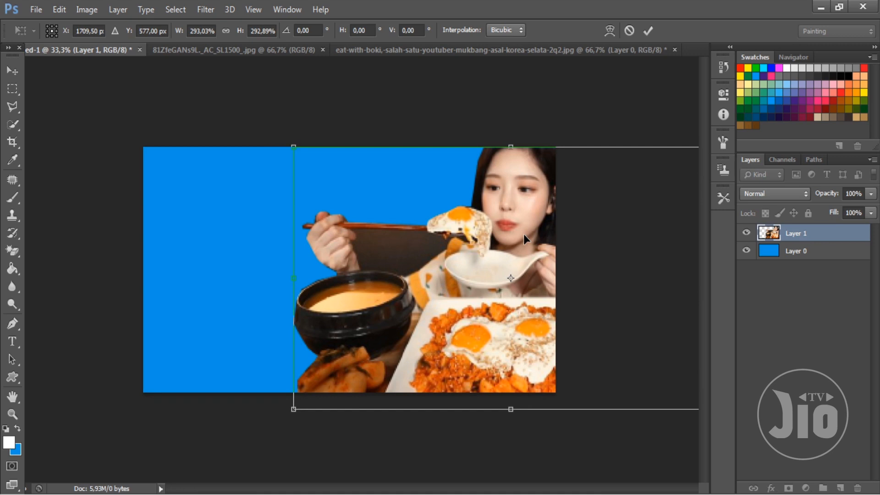
pyautogui.moveTo(295, 412); pyautogui.dragTo(310, 397)
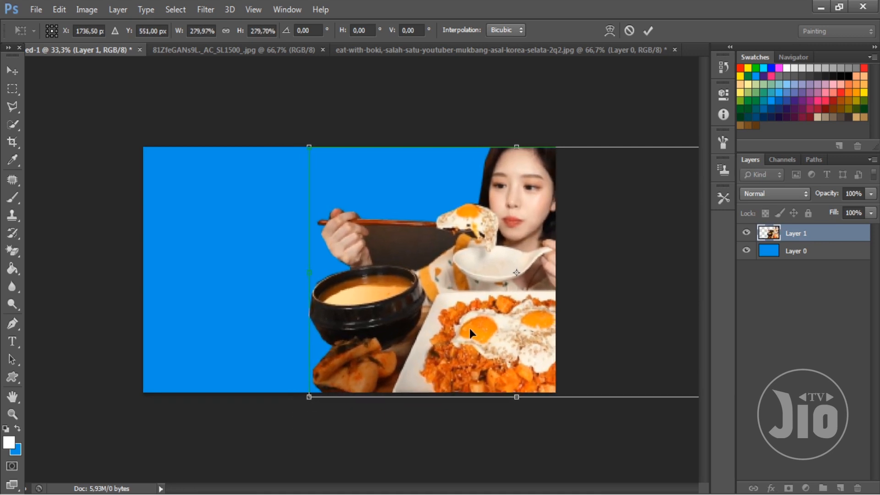
pyautogui.press('Return')
# - Select the fried egg at the end of the chopsticks with a closed Polygonal Lasso outline
pyautogui.press('l')
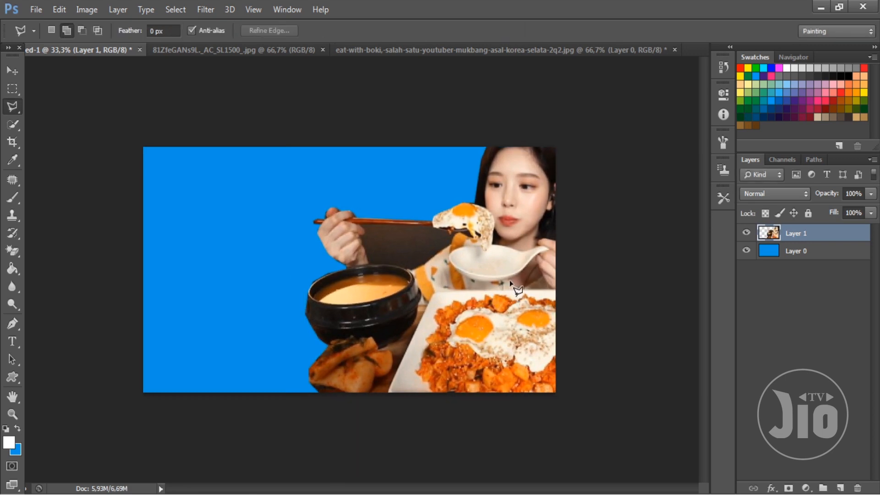
pyautogui.hotkey('ctrl', '+')
pyautogui.hotkey('ctrl', '+')
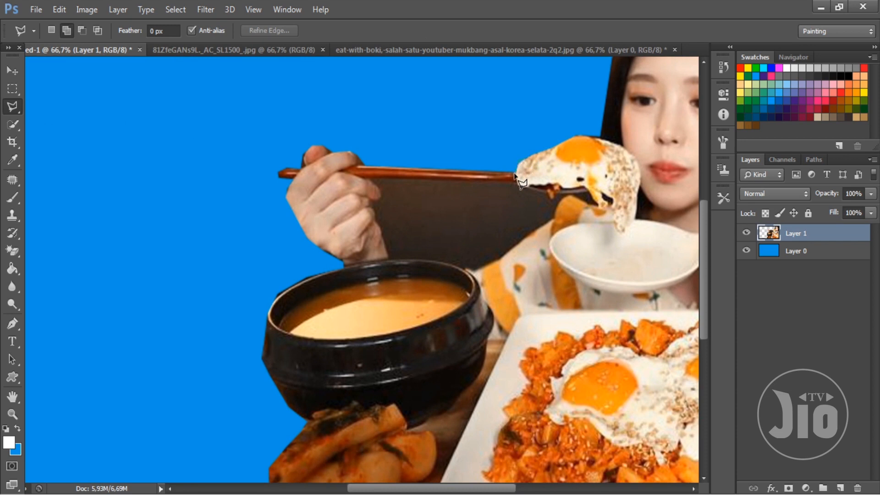
pyautogui.click(532, 191)
pyautogui.click(557, 195)
pyautogui.click(585, 196)
pyautogui.click(597, 204)
pyautogui.click(623, 226)
pyautogui.click(637, 207)
pyautogui.click(640, 180)
pyautogui.click(636, 159)
pyautogui.click(621, 147)
pyautogui.click(602, 139)
pyautogui.click(568, 126)
pyautogui.doubleClick(501, 135)
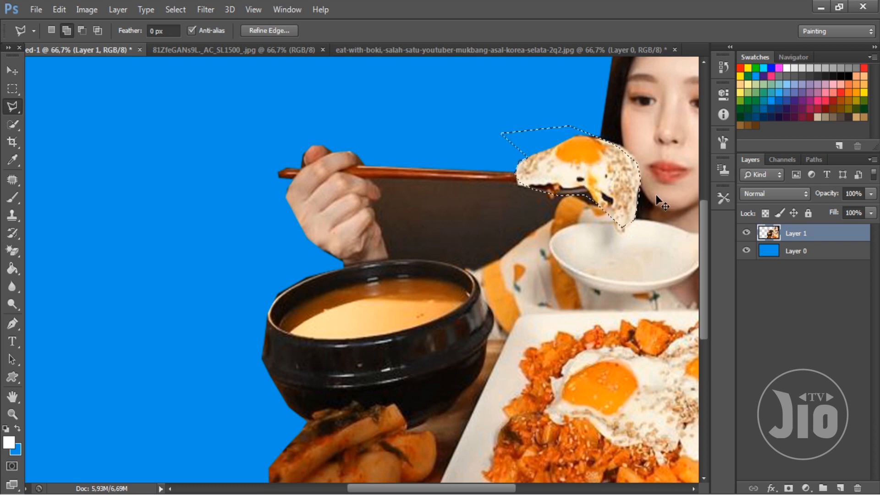
# - Copy the selected egg to its own layer and check it by briefly hiding the woman and food layer
pyautogui.hotkey('ctrl', 'j')
pyautogui.click(746, 251)
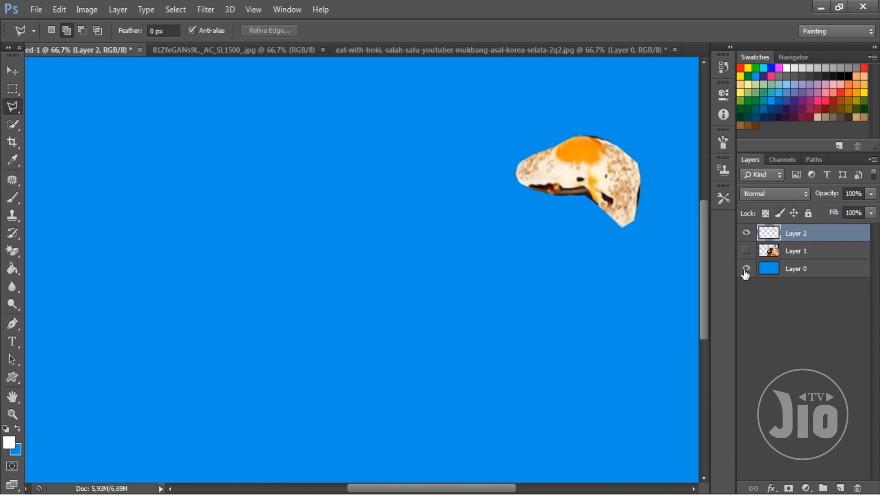
pyautogui.click(747, 251)
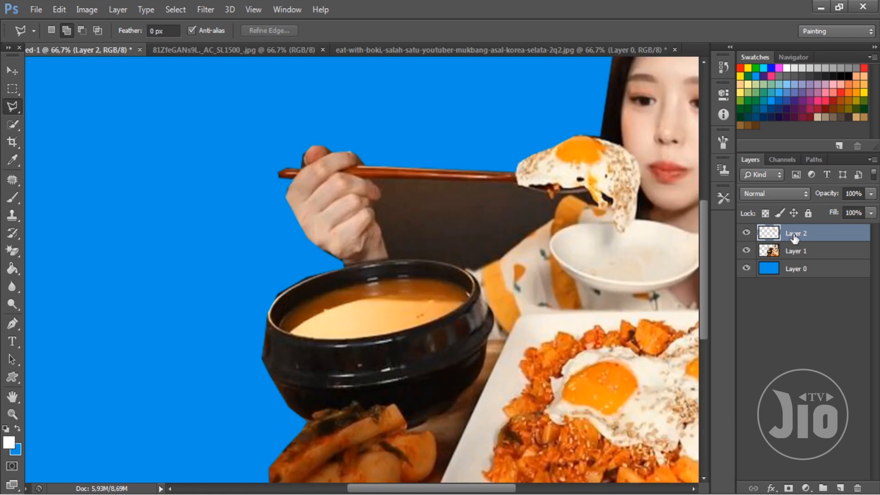
# - Enlarge the egg copy to about 183% and place it over the original egg at the tip of the chopsticks
pyautogui.hotkey('ctrl', 't')
pyautogui.moveTo(514, 229); pyautogui.dragTo(399, 305)
pyautogui.moveTo(602, 257); pyautogui.dragTo(610, 235)
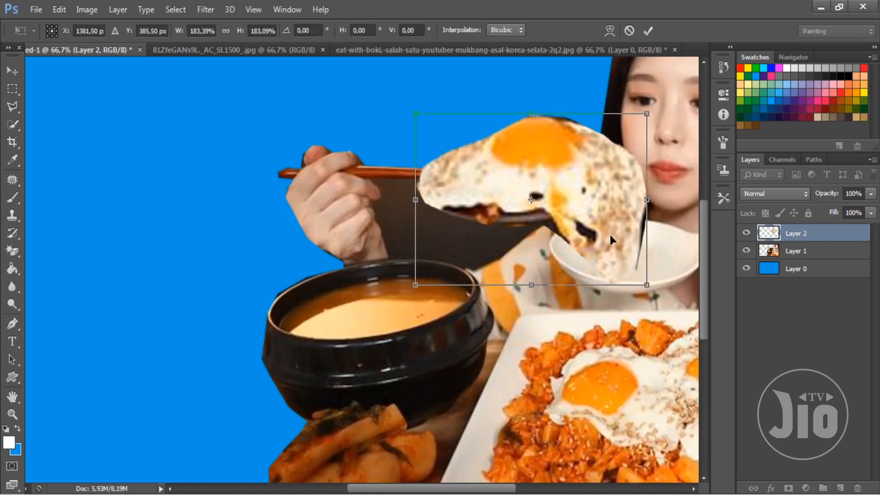
pyautogui.press('Up')
pyautogui.press('Up')
pyautogui.press('Up')
pyautogui.press('Up')
pyautogui.press('Up')
pyautogui.press('Return')
pyautogui.press('l')
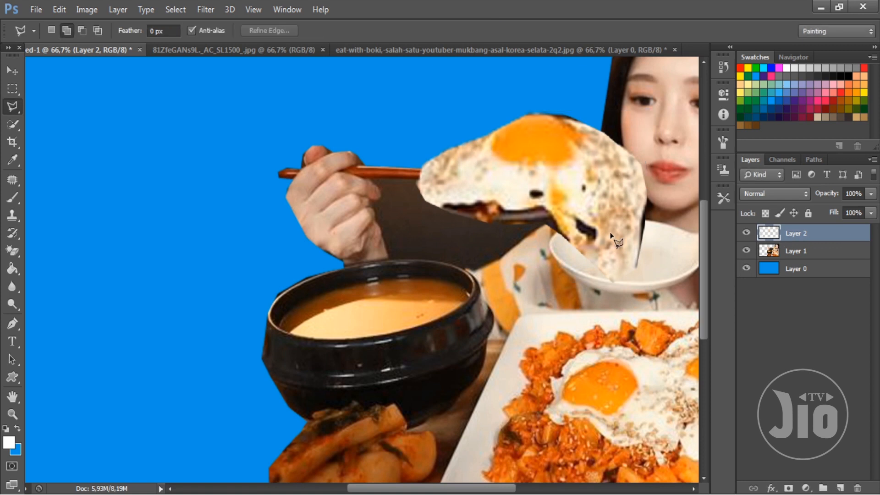
pyautogui.hotkey('ctrl', '-')
pyautogui.hotkey('ctrl', '-')
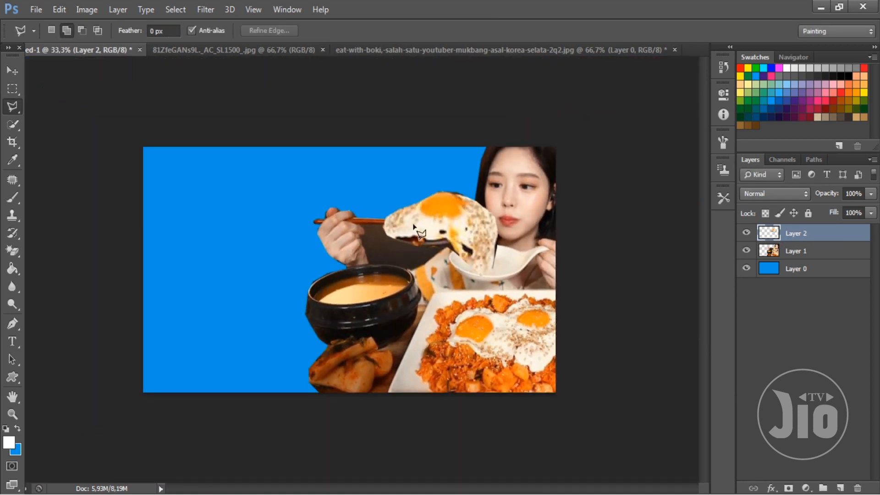
# - Convert the dinosaur photo's locked background into a regular layer and remove its white backdrop with the Magic Eraser
pyautogui.click(285, 49)
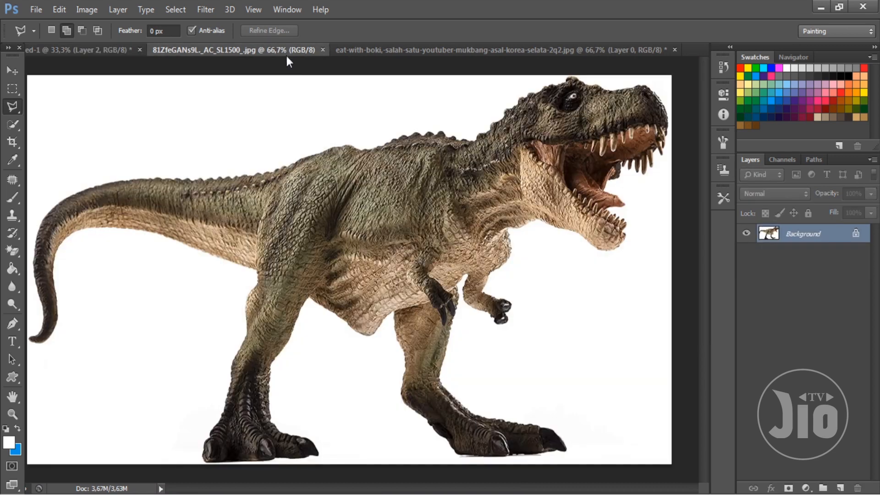
pyautogui.doubleClick(816, 238)
pyautogui.press('Return')
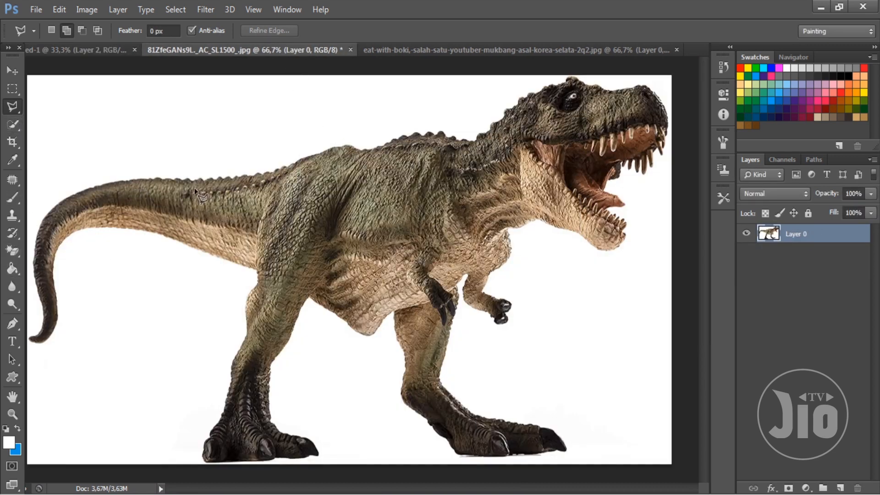
pyautogui.click(15, 256)
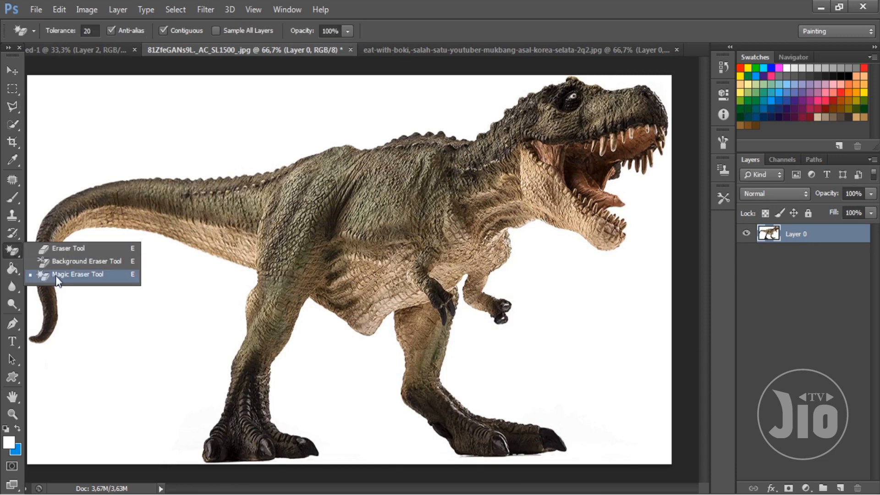
pyautogui.click(56, 274)
pyautogui.click(386, 117)
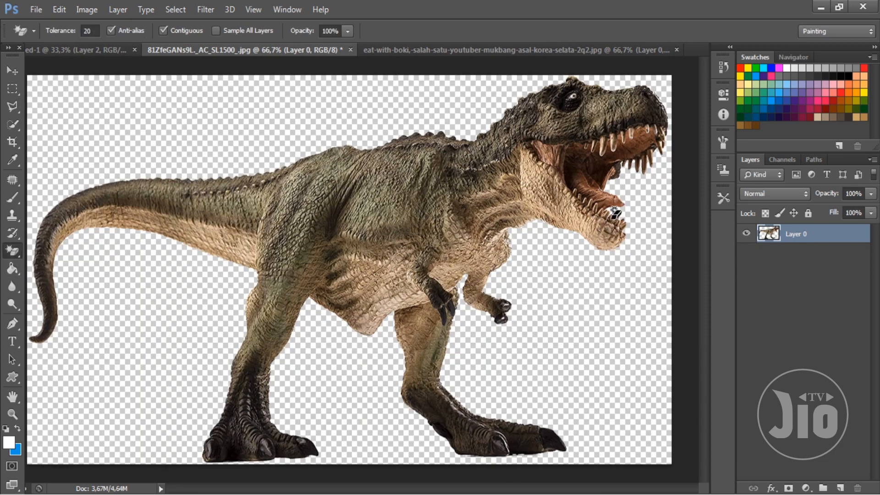
# - Move the cut-out dinosaur into the blue composition's lower-left corner and rotate it about -8°, tilting its head upward
pyautogui.click(12, 70)
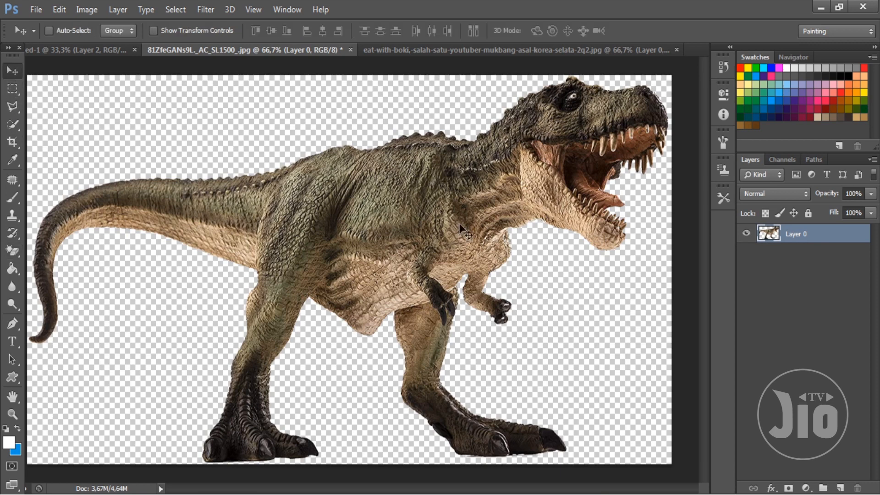
pyautogui.moveTo(461, 226); pyautogui.dragTo(193, 330)
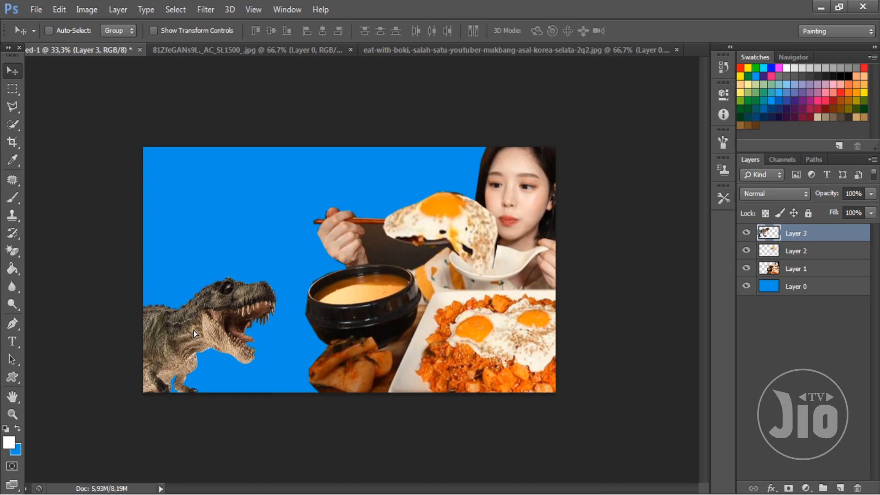
pyautogui.hotkey('ctrl', 't')
pyautogui.moveTo(366, 245); pyautogui.dragTo(355, 203)
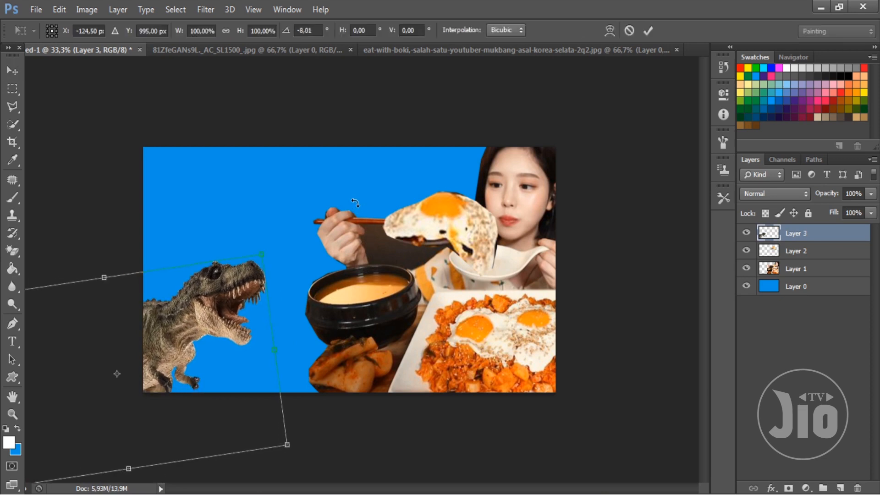
pyautogui.moveTo(244, 361); pyautogui.dragTo(252, 378)
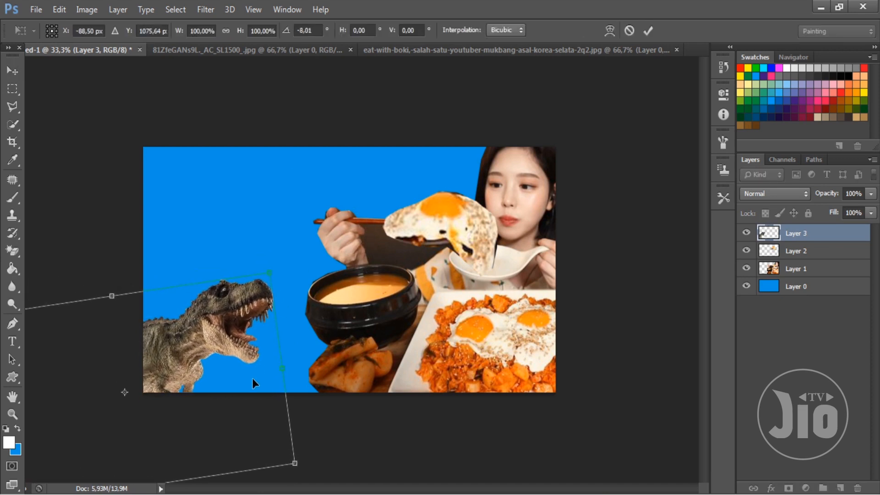
pyautogui.press('Return')
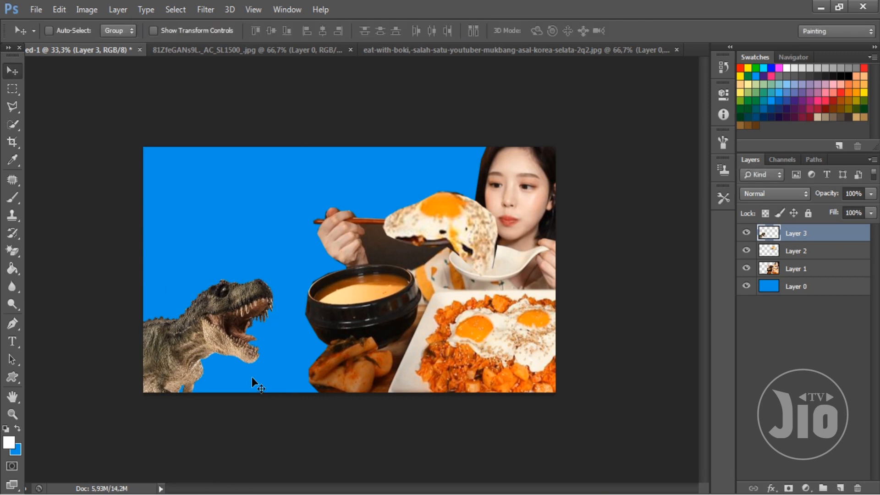
# - Add a white outside Stroke with a size of 15 px to the dinosaur layer
pyautogui.doubleClick(829, 233)
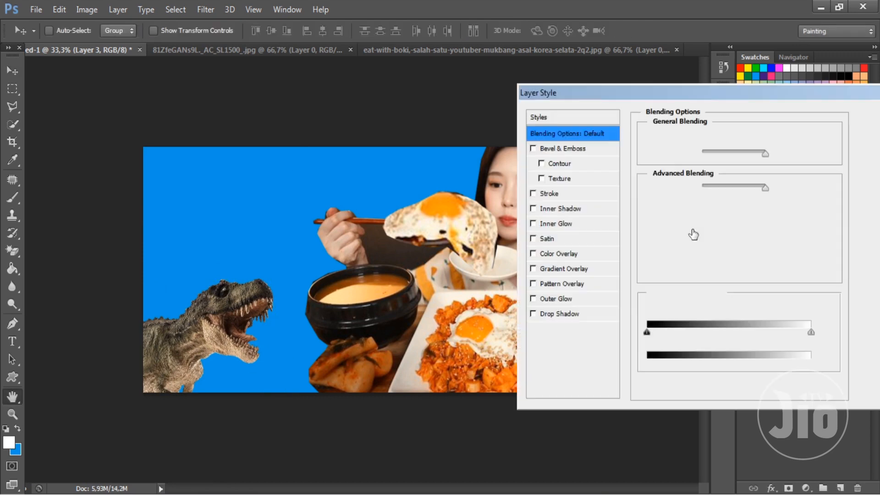
pyautogui.click(558, 195)
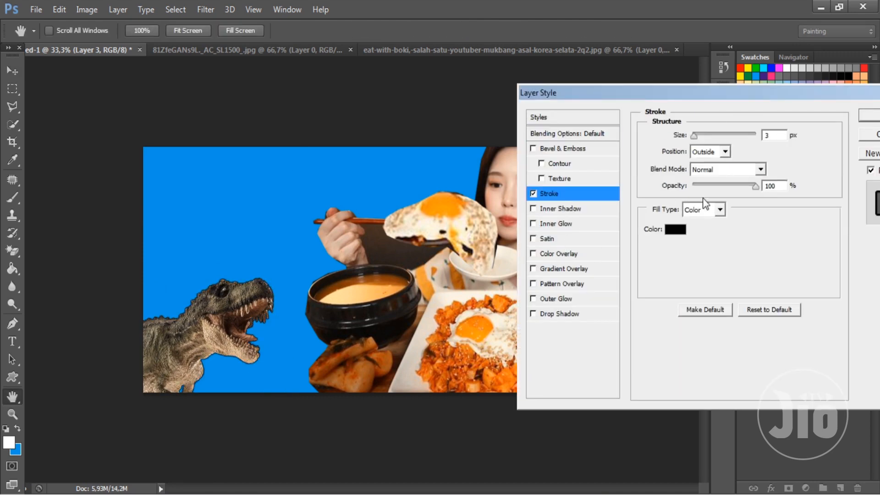
pyautogui.click(684, 228)
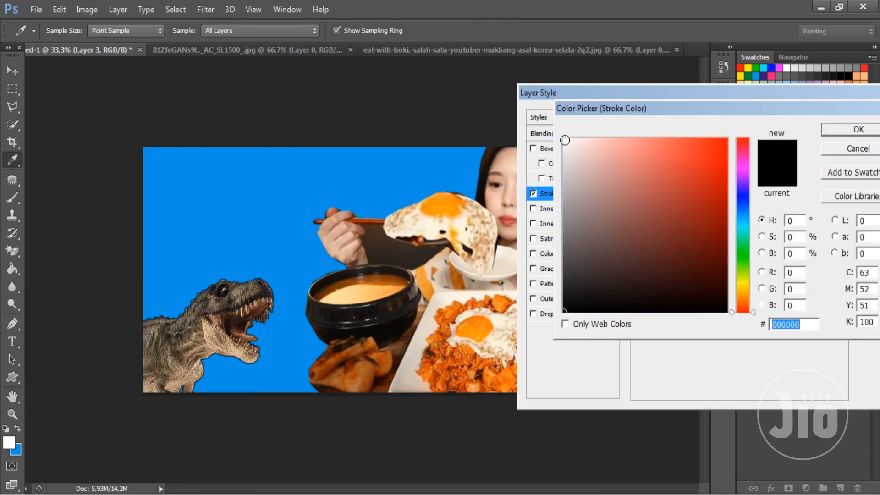
pyautogui.click(566, 141)
pyautogui.click(832, 131)
pyautogui.write('12')
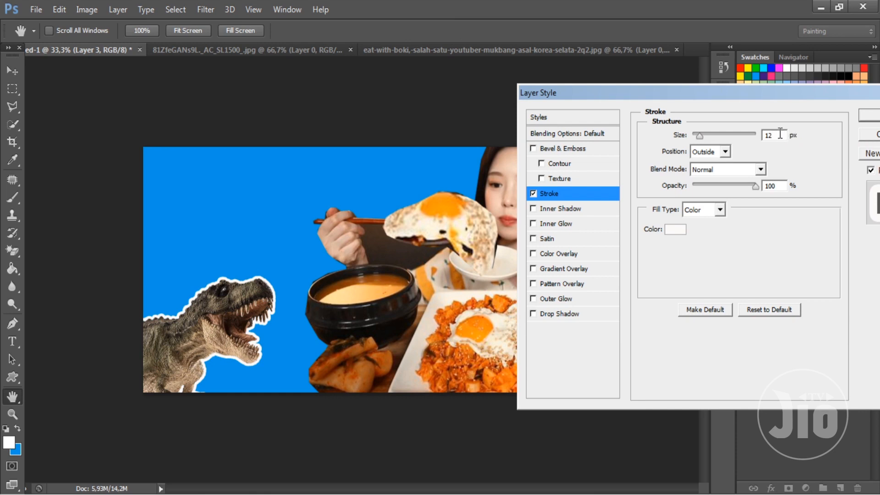
pyautogui.press('BackSpace')
pyautogui.write('5')
pyautogui.click(871, 115)
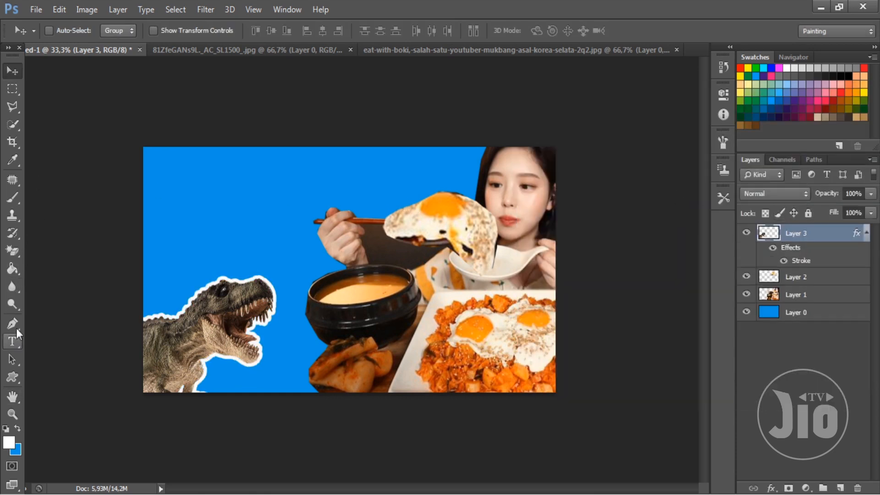
# - Add the text "MAKAN" in white above the dinosaur and select the blue background layer
pyautogui.click(14, 342)
pyautogui.click(189, 177)
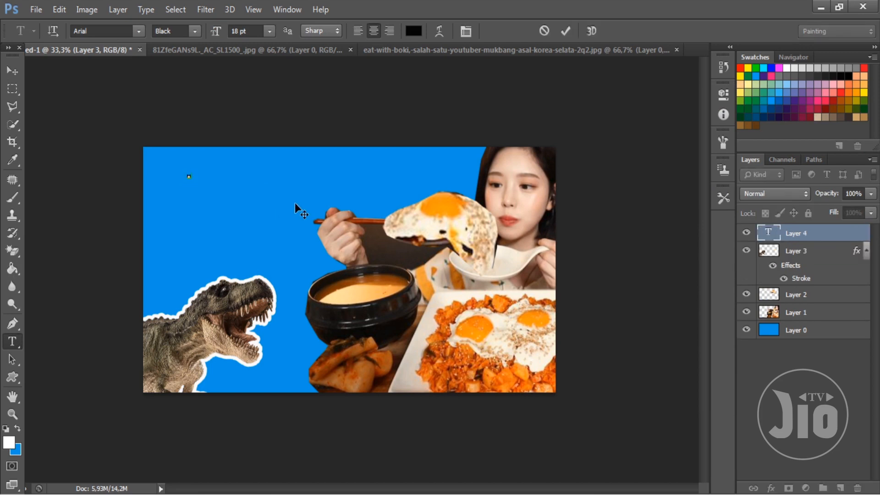
pyautogui.write('MAKAN')
pyautogui.hotkey('ctrl', 'a')
pyautogui.click(414, 32)
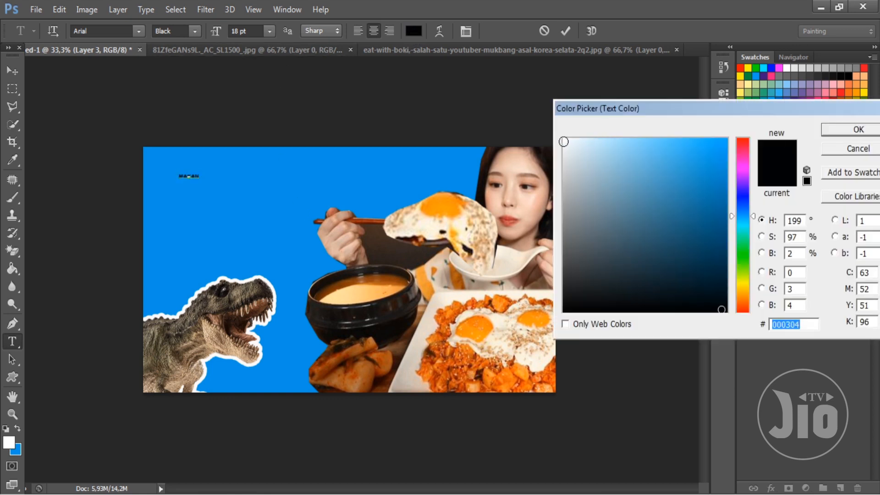
pyautogui.click(564, 141)
pyautogui.click(859, 130)
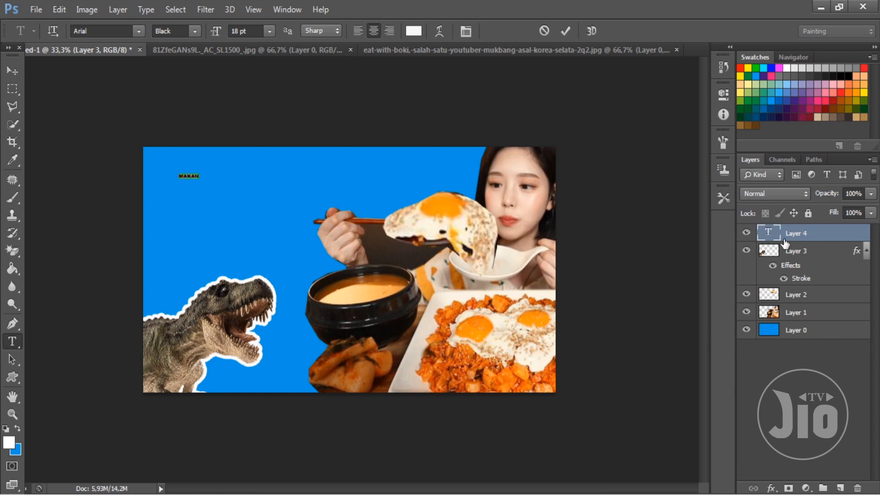
pyautogui.click(831, 331)
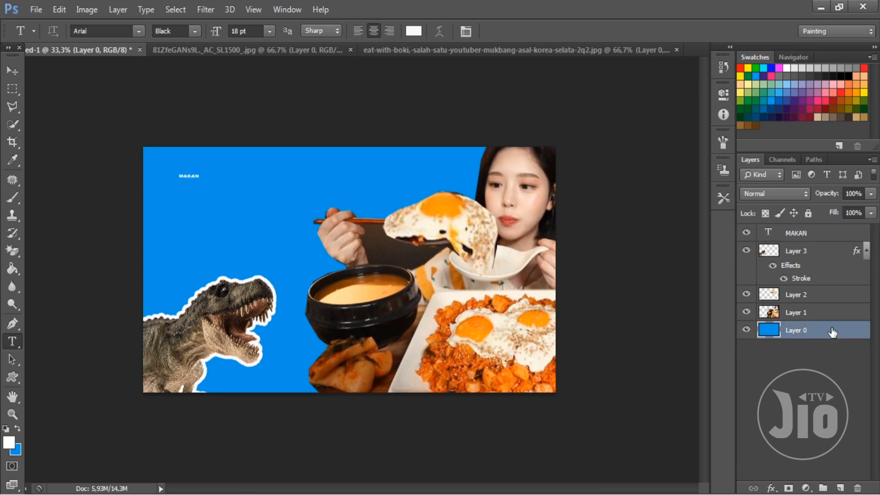
# - Add a yellow Color Overlay with hex fffc00 to the blue background layer
pyautogui.doubleClick(832, 331)
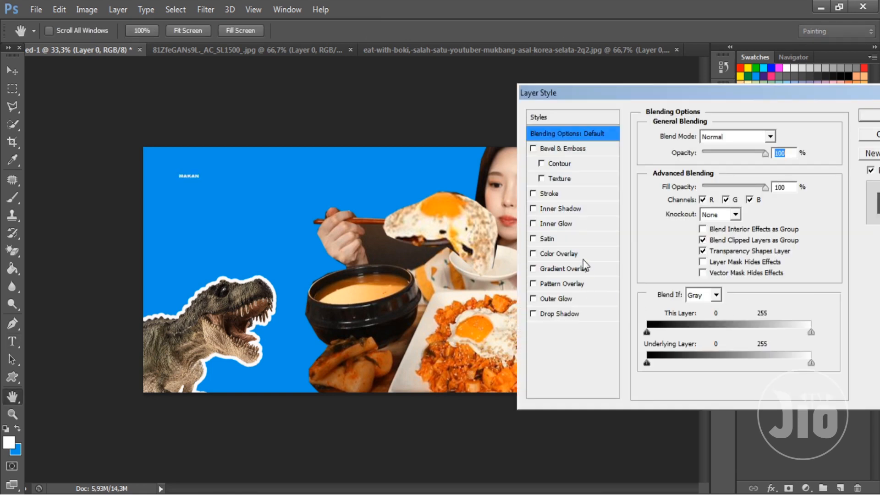
pyautogui.click(573, 255)
pyautogui.click(776, 137)
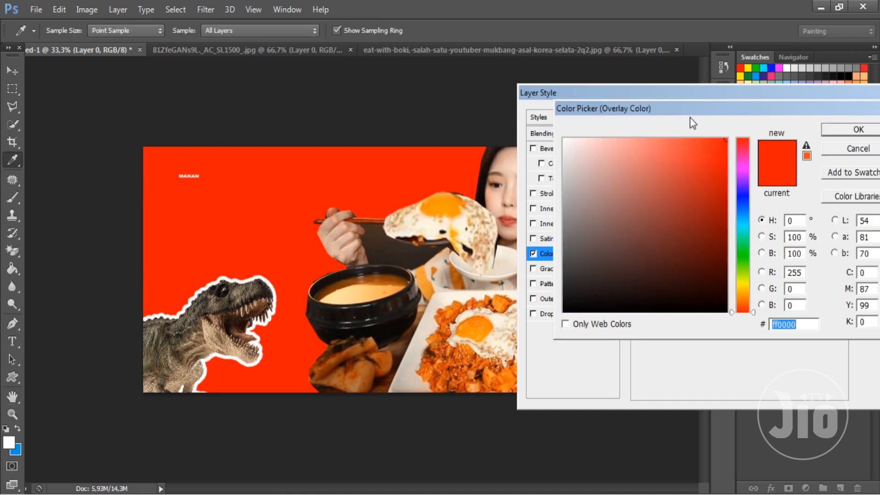
pyautogui.click(744, 284)
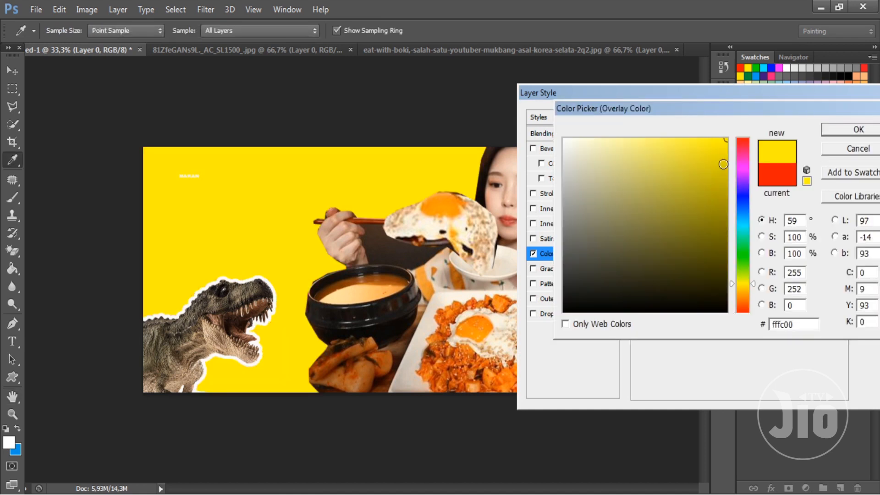
pyautogui.click(850, 131)
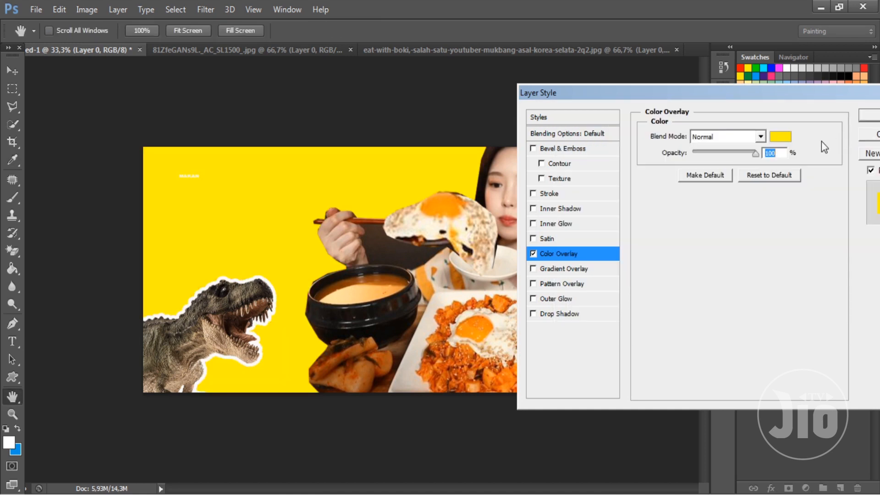
pyautogui.click(869, 115)
pyautogui.press('t')
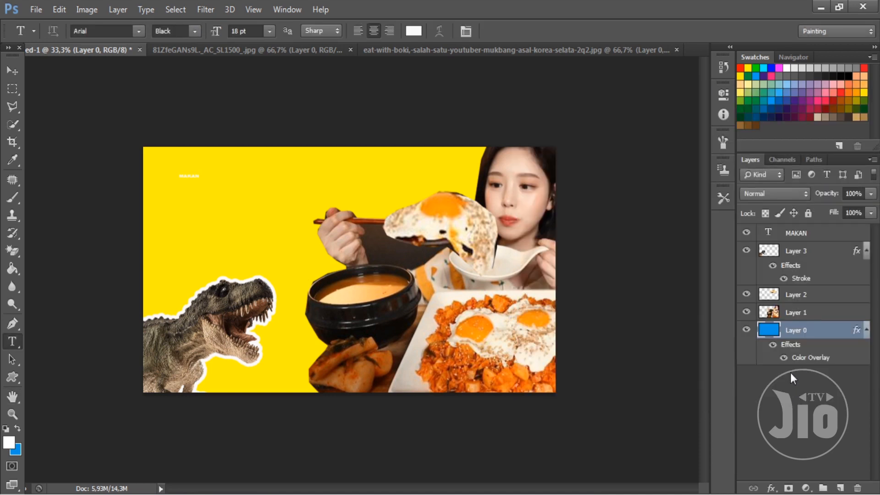
# - Add a new layer above the background and make a slanted-edge polygonal lasso selection around the canvas's left part, including the dinosaur
pyautogui.click(841, 488)
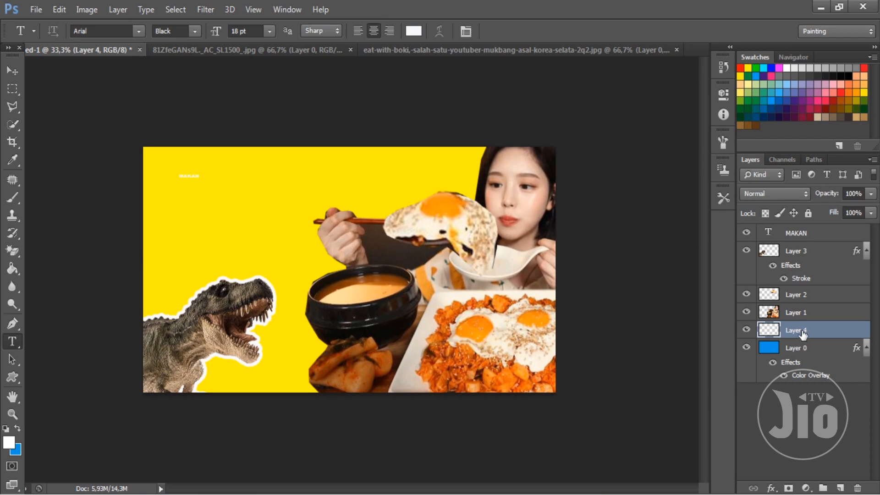
pyautogui.press('l')
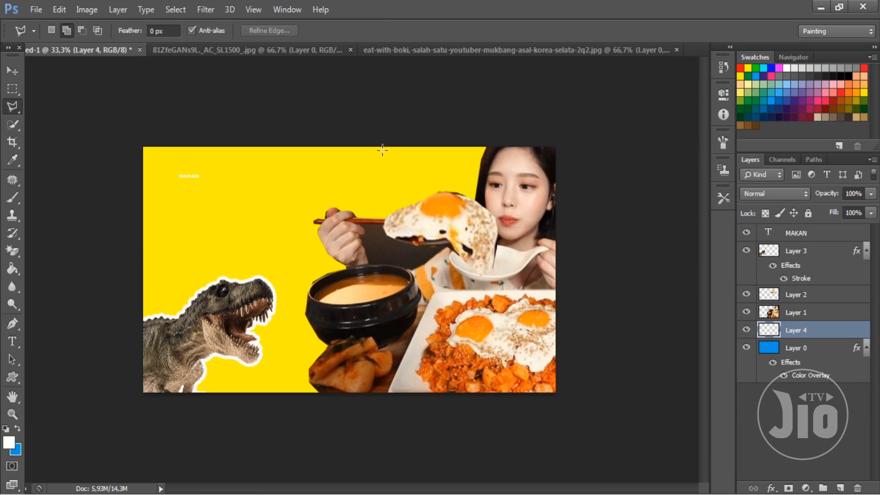
pyautogui.click(373, 136)
pyautogui.click(284, 447)
pyautogui.click(89, 449)
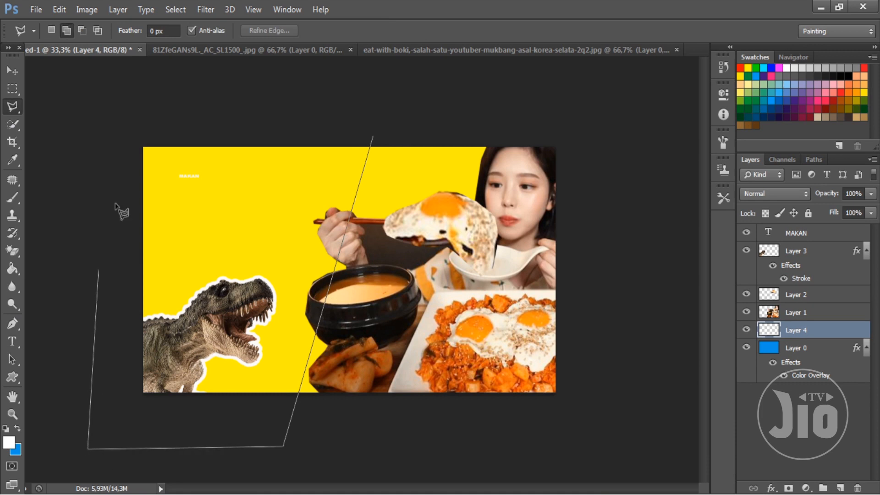
pyautogui.doubleClick(124, 123)
# - Fill the slanted selection with blue on the new layer using the Paint Bucket, and deselect it
pyautogui.click(19, 428)
pyautogui.click(12, 270)
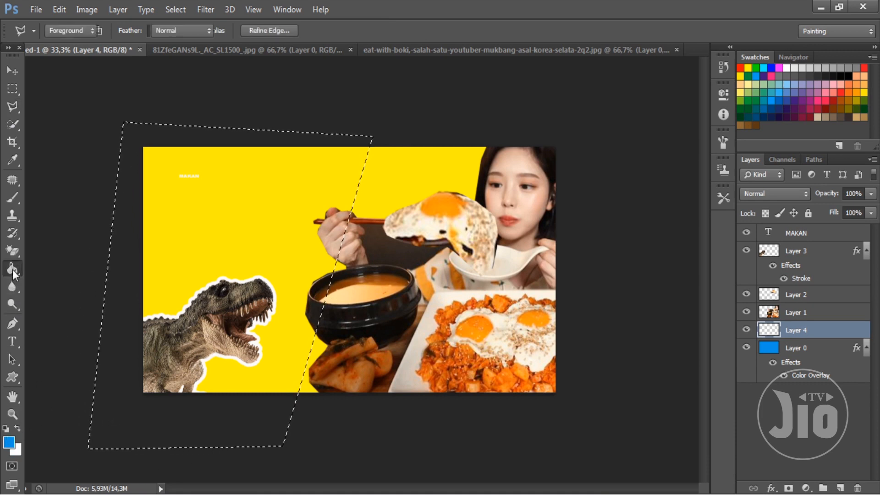
pyautogui.click(325, 257)
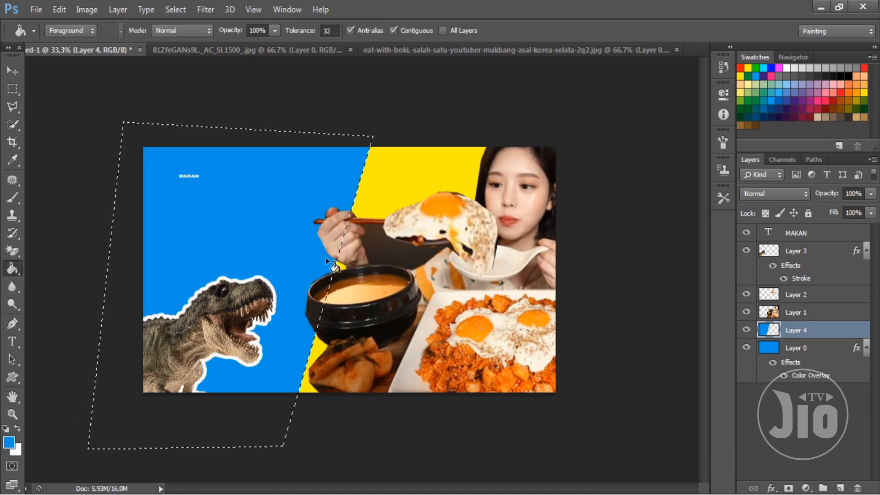
pyautogui.hotkey('ctrl', 'd')
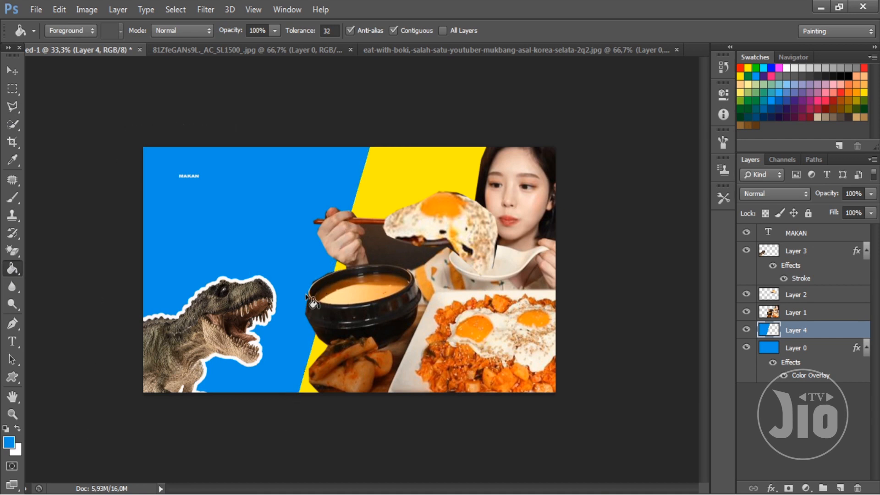
# - Enlarge the MAKAN text to span most of the blue area's width and move it just below the canvas's top edge
pyautogui.click(810, 235)
pyautogui.hotkey('ctrl', 't')
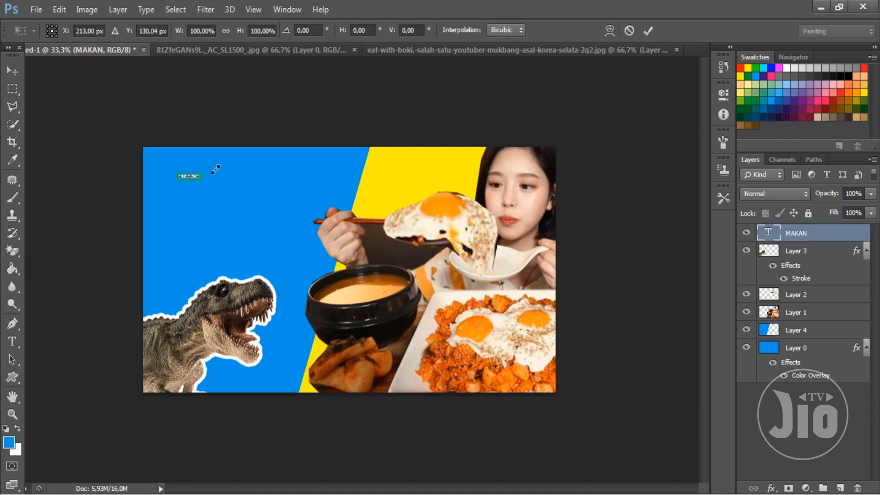
pyautogui.moveTo(200, 174); pyautogui.dragTo(330, 151)
pyautogui.press('Return')
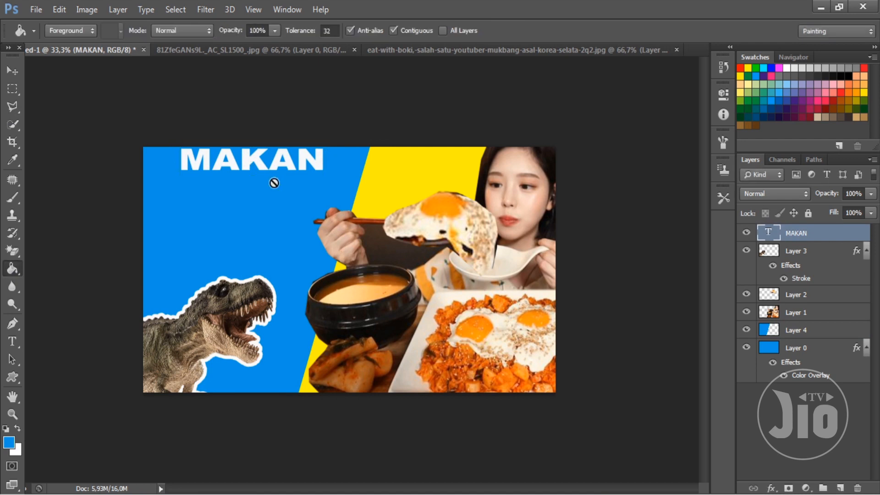
pyautogui.click(273, 182)
pyautogui.click(461, 207)
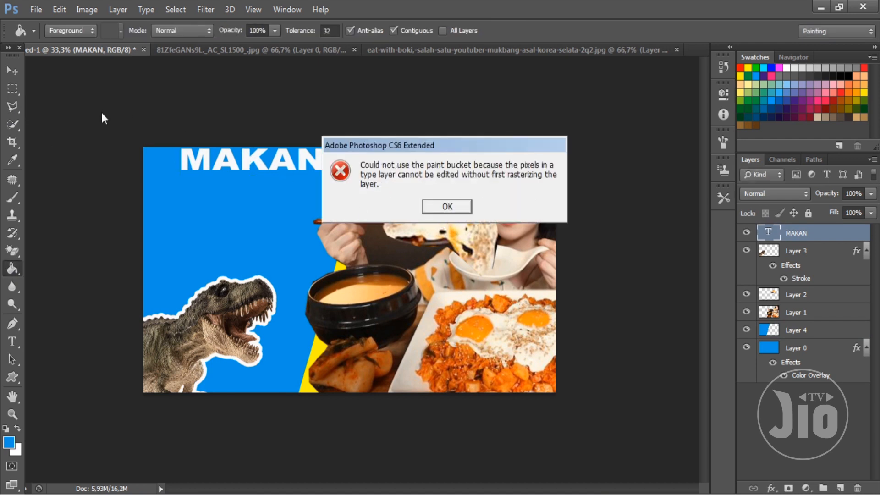
pyautogui.click(442, 209)
pyautogui.click(11, 71)
pyautogui.moveTo(286, 226); pyautogui.dragTo(290, 240)
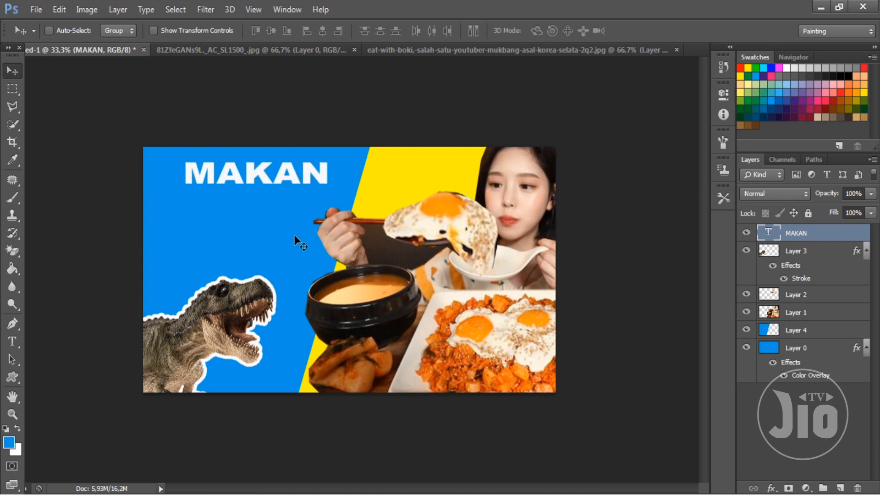
# - Duplicate the MAKAN text layer and place the copy below the original, above the dinosaur
pyautogui.press('i')
pyautogui.hotkey('ctrl', 'k')
pyautogui.click(767, 45)
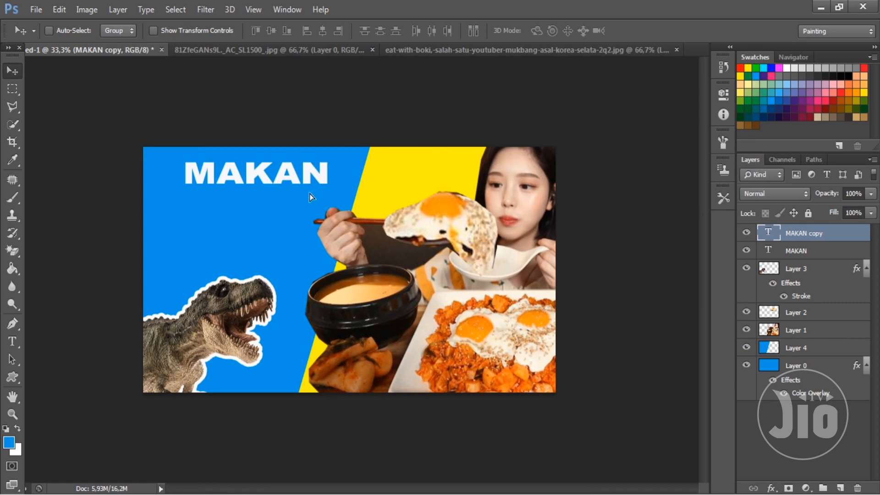
pyautogui.moveTo(309, 194); pyautogui.dragTo(282, 238)
# - Change the lower MAKAN copy to "telur" and move it up close beneath the MAKAN heading
pyautogui.press('t')
pyautogui.doubleClick(274, 234)
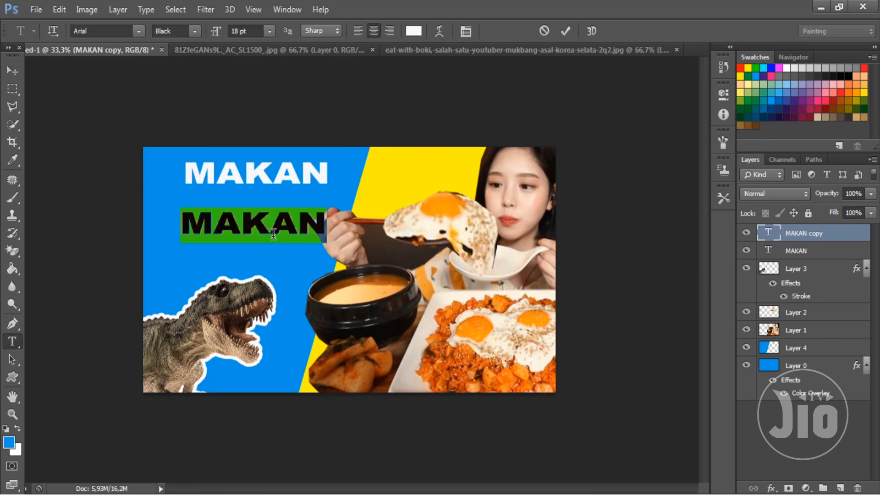
pyautogui.write('telur')
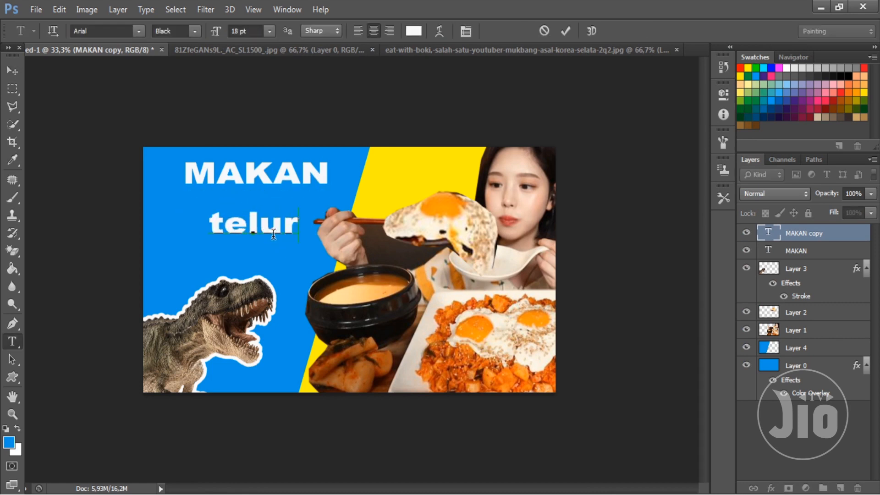
pyautogui.click(14, 70)
pyautogui.moveTo(253, 247); pyautogui.dragTo(250, 232)
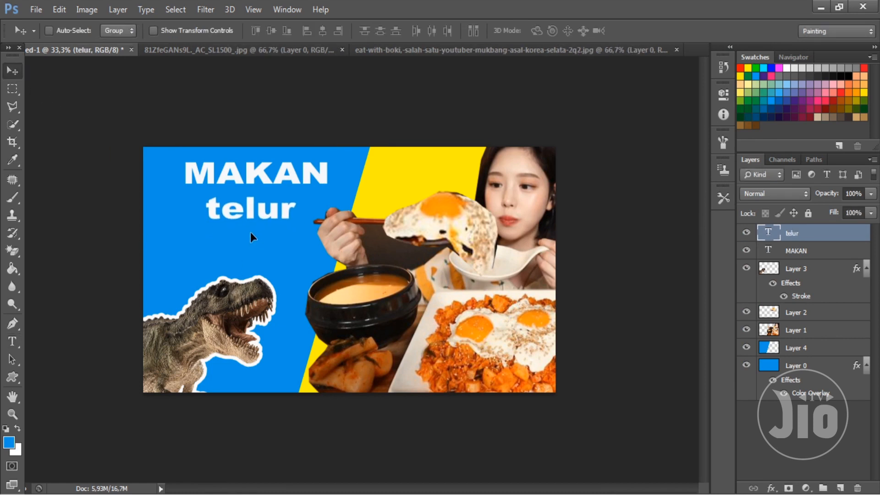
# - Add a Color Overlay in a deeper blue, hex 0a6fe1, to the slanted blue shape's layer
pyautogui.click(826, 349)
pyautogui.doubleClick(833, 351)
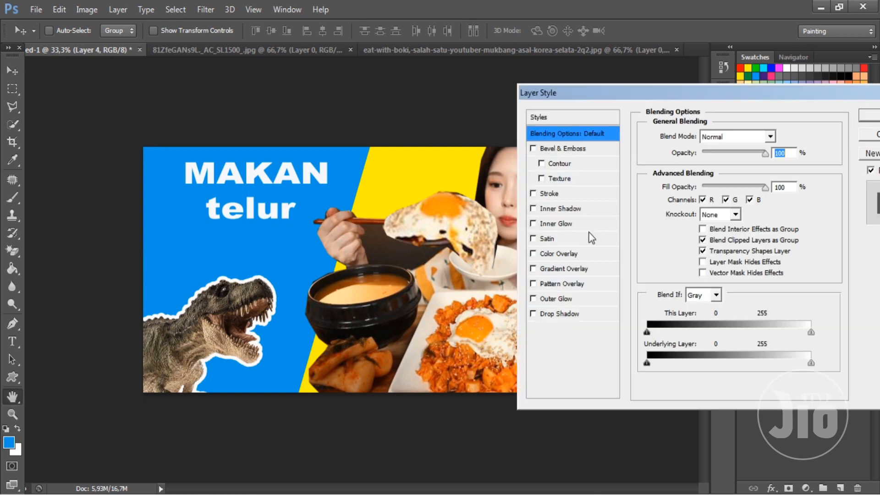
pyautogui.click(573, 255)
pyautogui.click(835, 134)
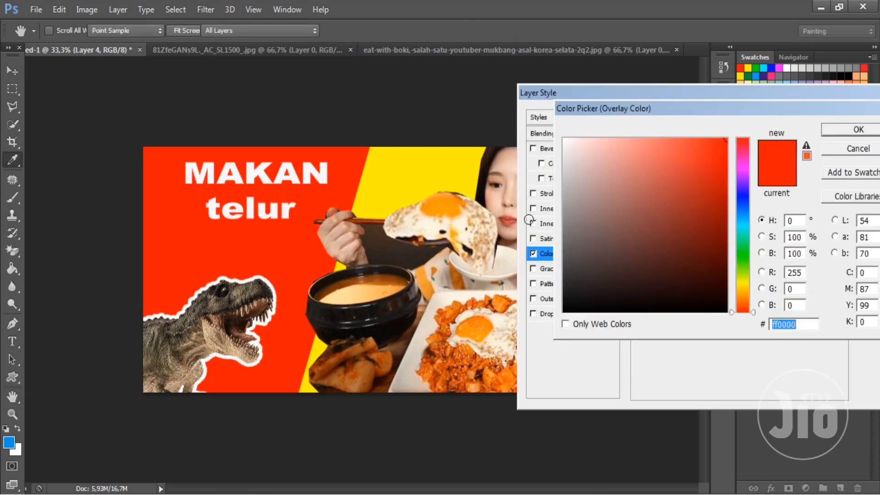
pyautogui.click(11, 441)
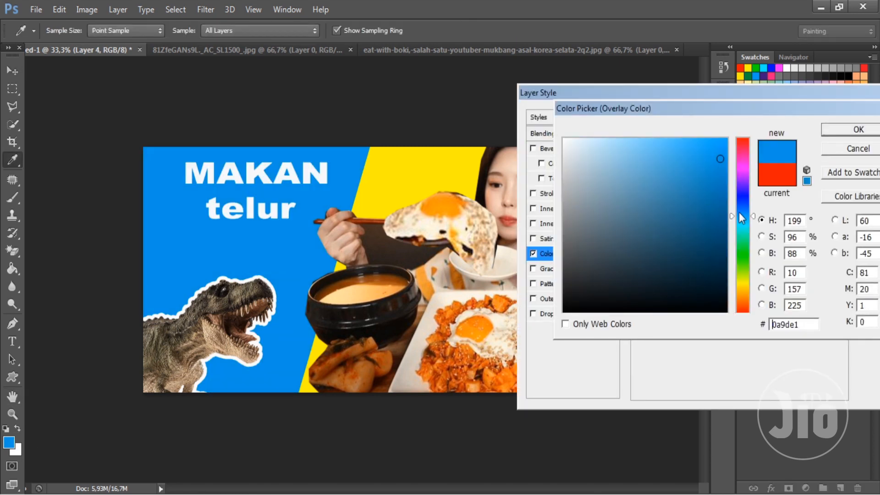
pyautogui.moveTo(744, 215); pyautogui.dragTo(745, 211)
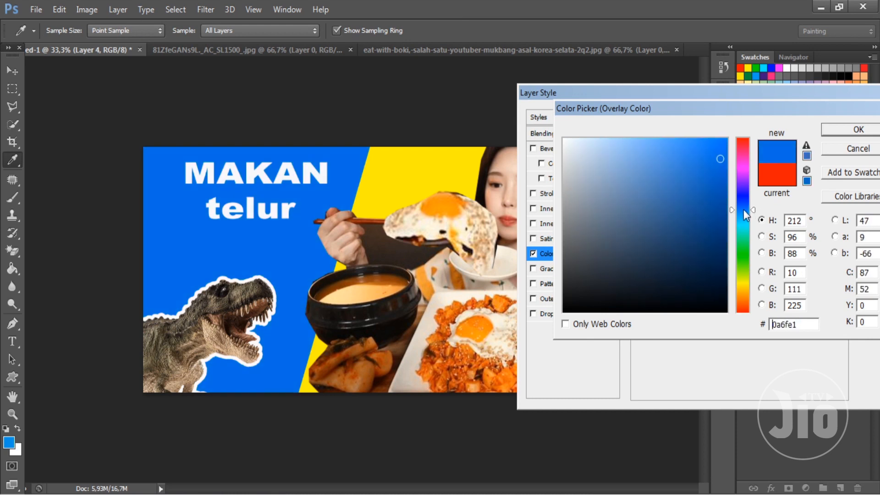
pyautogui.click(867, 130)
pyautogui.click(867, 118)
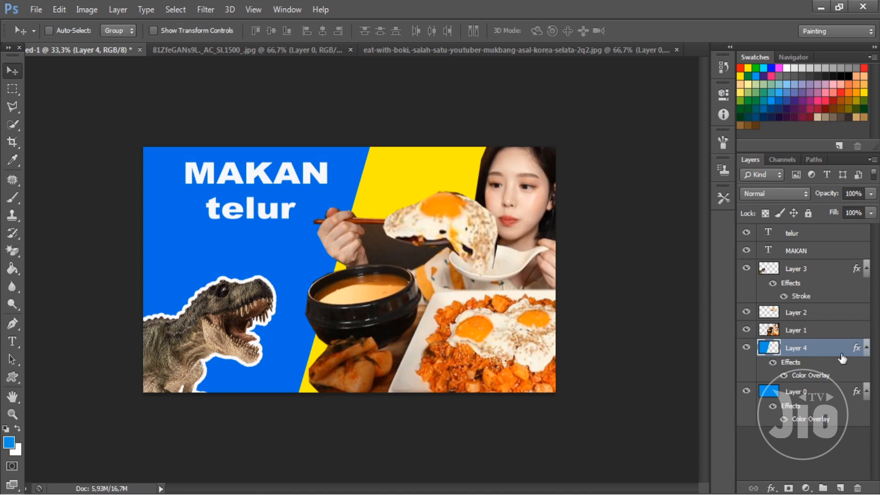
# - Duplicate the MAKAN text layer again and place the copy directly below the "telur" line
pyautogui.click(819, 252)
pyautogui.hotkey('ctrl', 'j')
pyautogui.moveTo(285, 210); pyautogui.dragTo(267, 263)
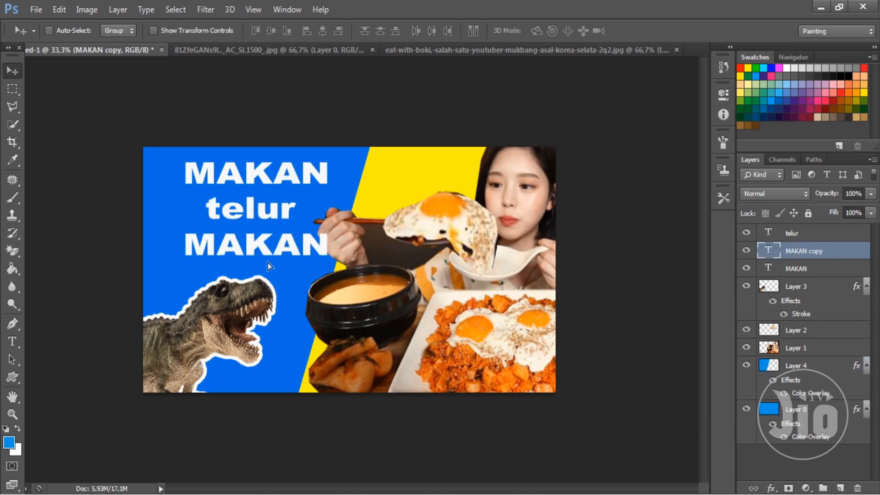
# - Replace the text of the MAKAN copy below "telur" with "T-REX"
pyautogui.press('t')
pyautogui.doubleClick(256, 243)
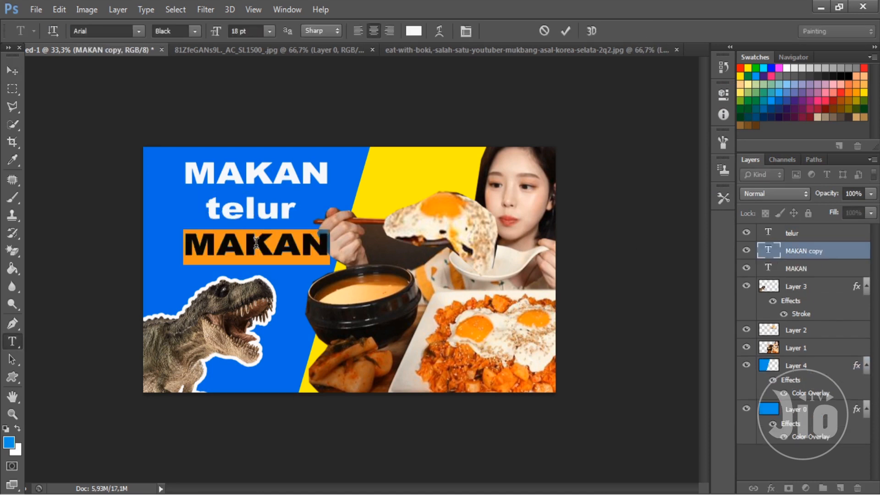
pyautogui.write('t-re')
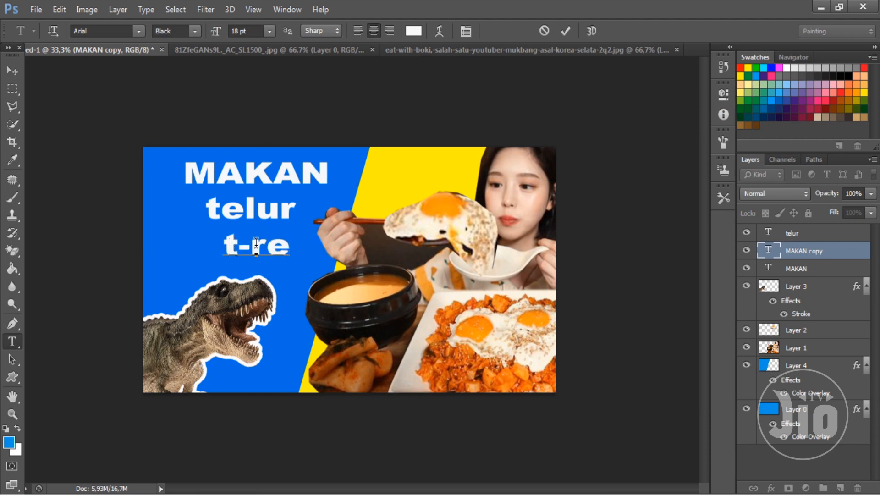
pyautogui.hotkey('ctrl', 'a')
pyautogui.write('T-REX')
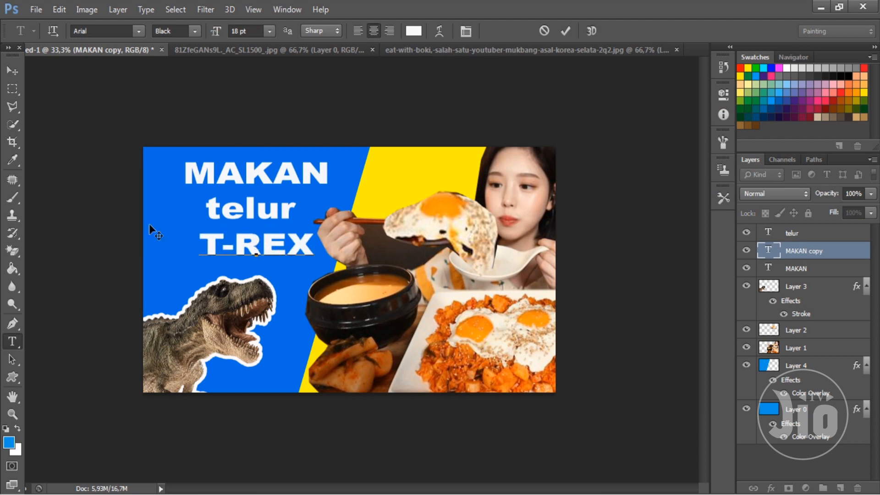
# - Enlarge the T-REX text to about 118%, extending it toward the lower left
pyautogui.click(12, 71)
pyautogui.hotkey('ctrl', 't')
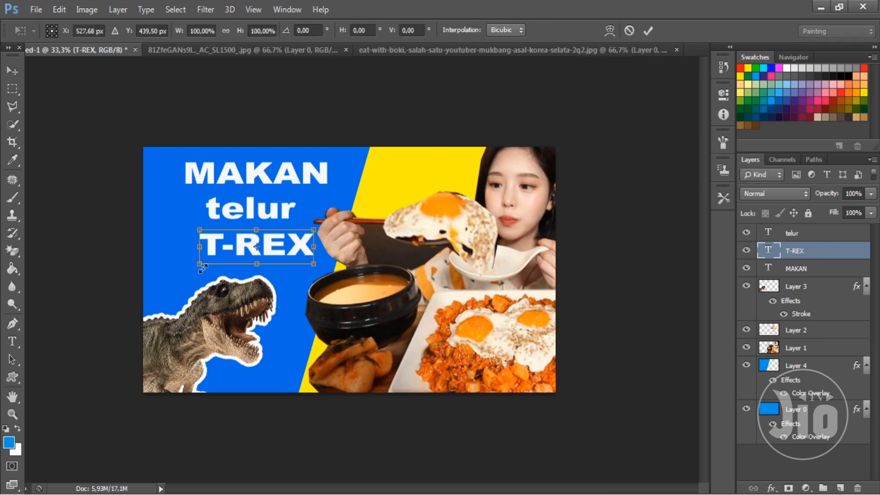
pyautogui.moveTo(199, 264); pyautogui.dragTo(179, 270)
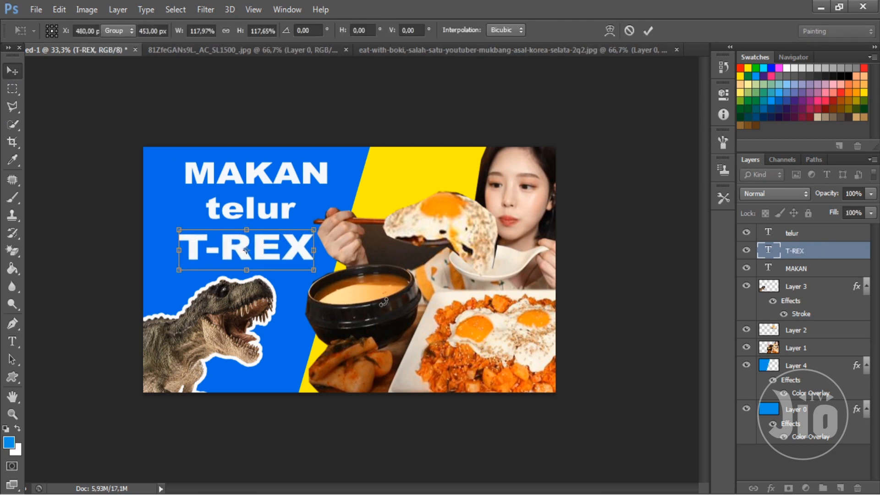
pyautogui.press('Return')
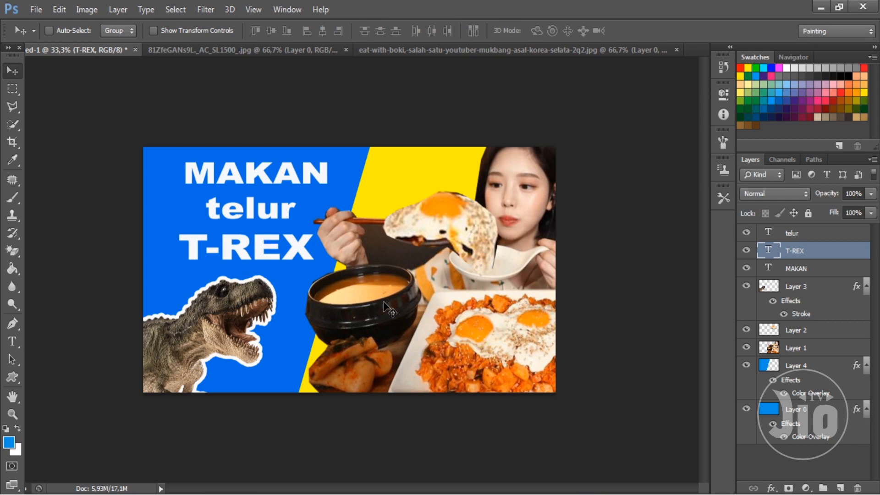